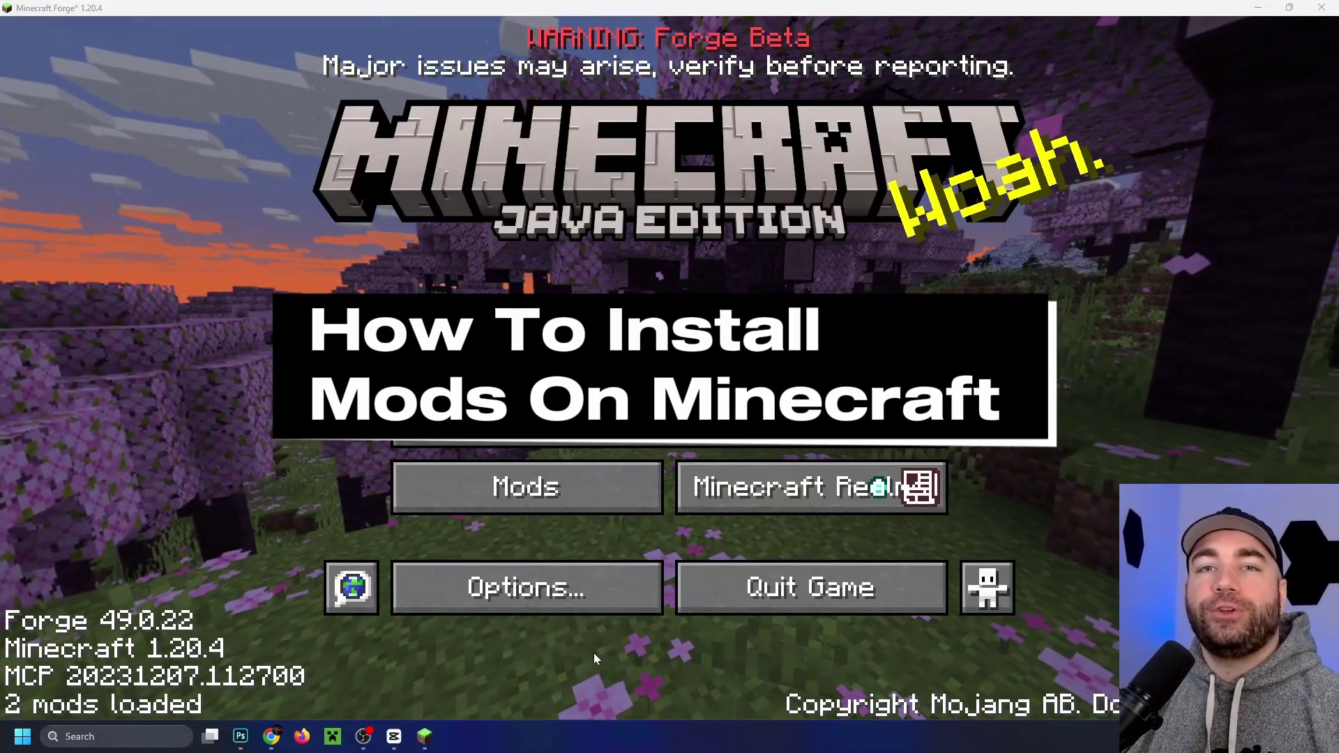
# View the list of installed mods in Minecraft and close the game.
pyautogui.click(562, 497)
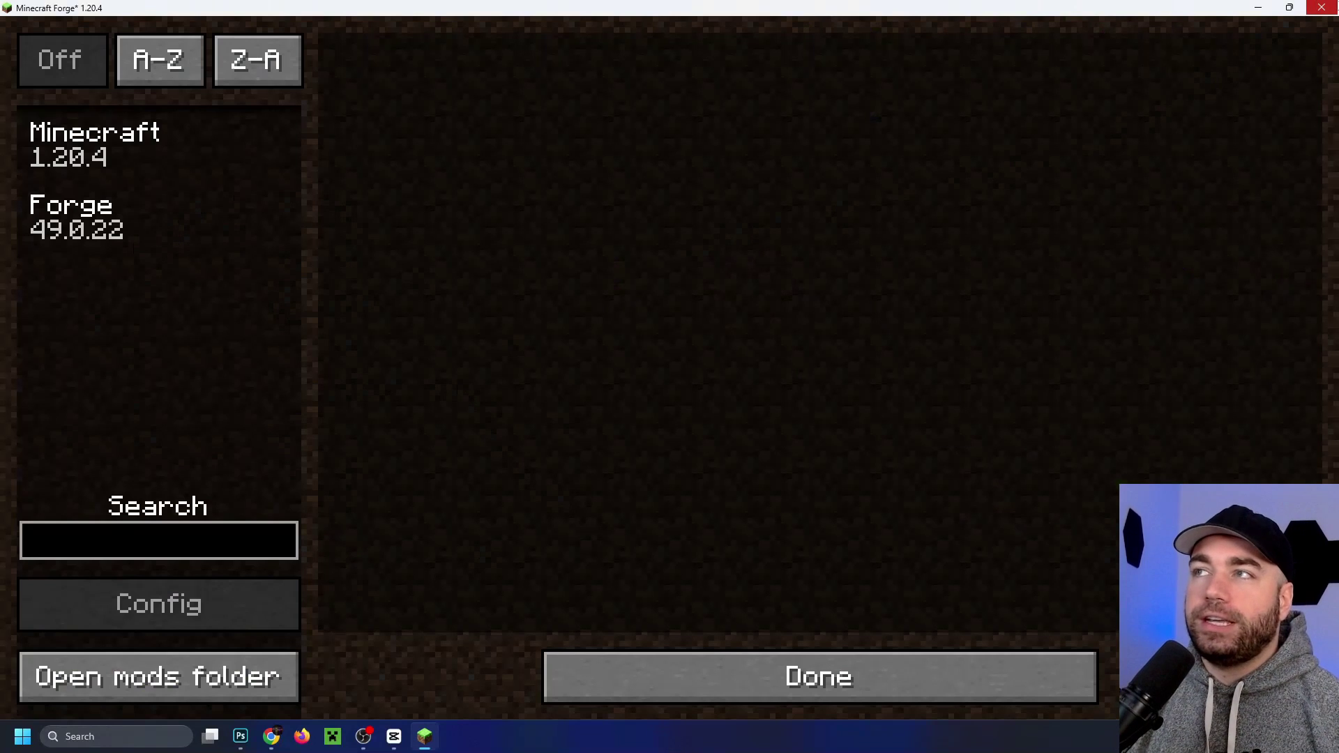
pyautogui.click(1321, 7)
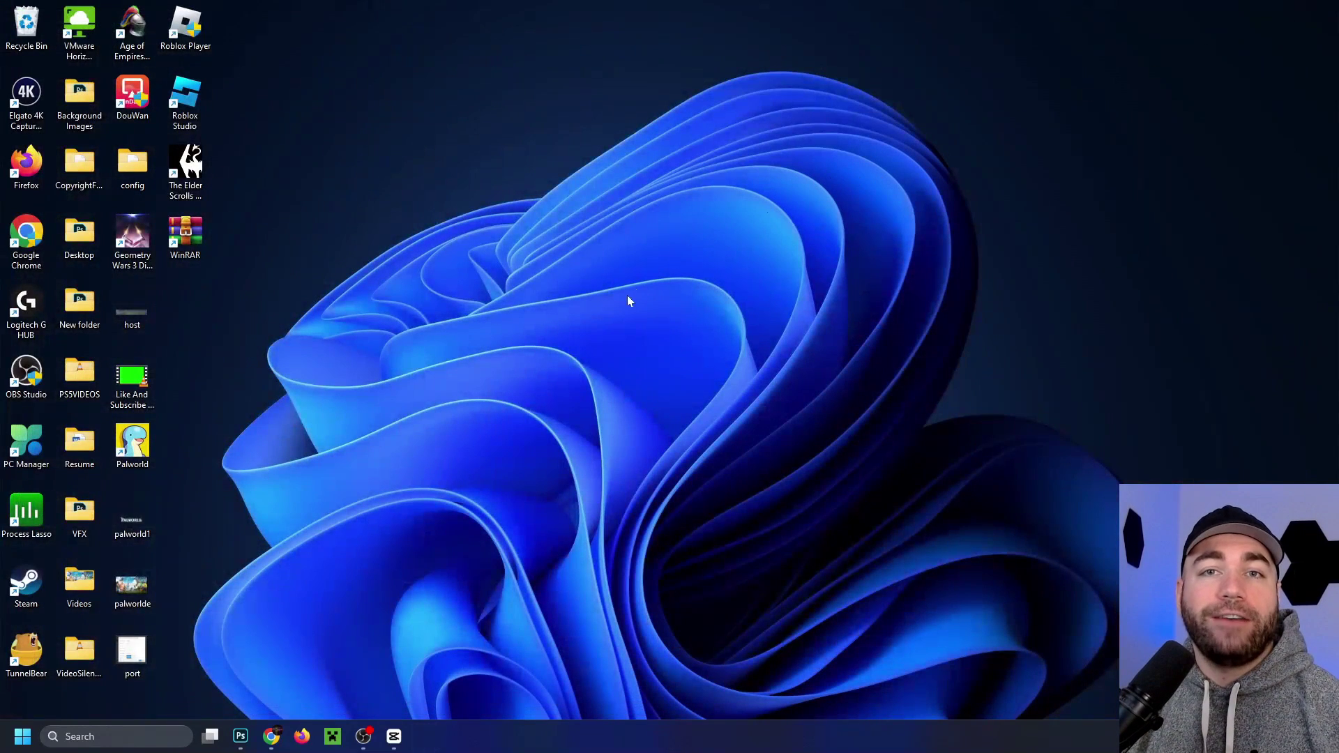
# Switch to Chrome and review the Java for Windows download page and the Java downloads for all operating systems.
pyautogui.click(273, 737)
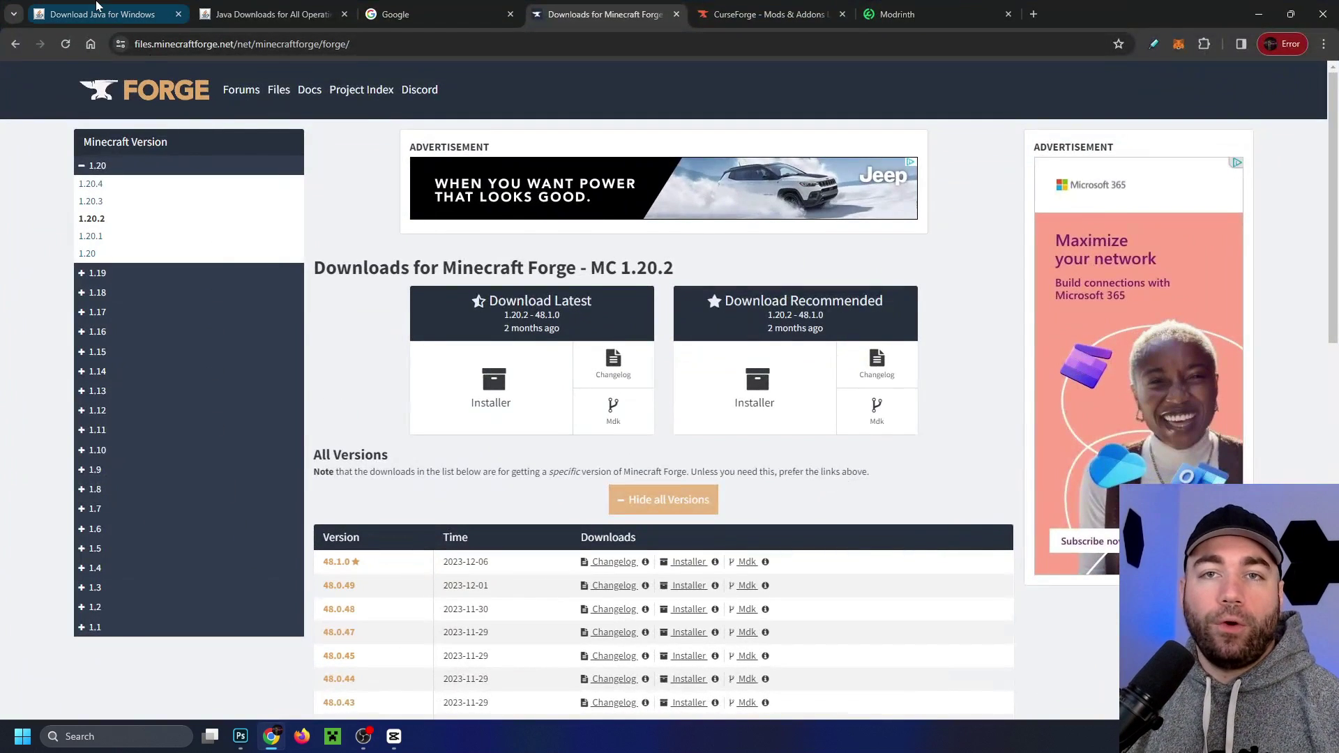
pyautogui.click(101, 14)
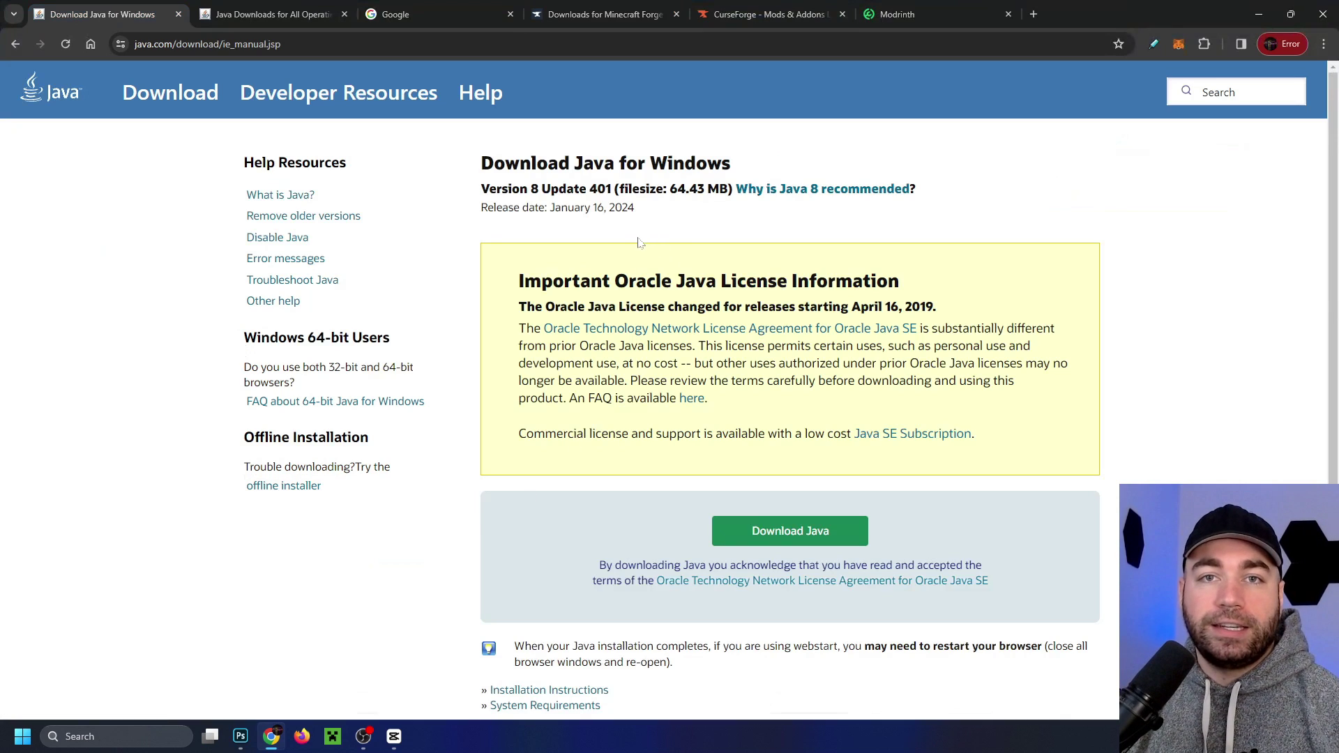
pyautogui.hotkey('ctrl', 'Tab')
pyautogui.scroll(-7, 458, 371)
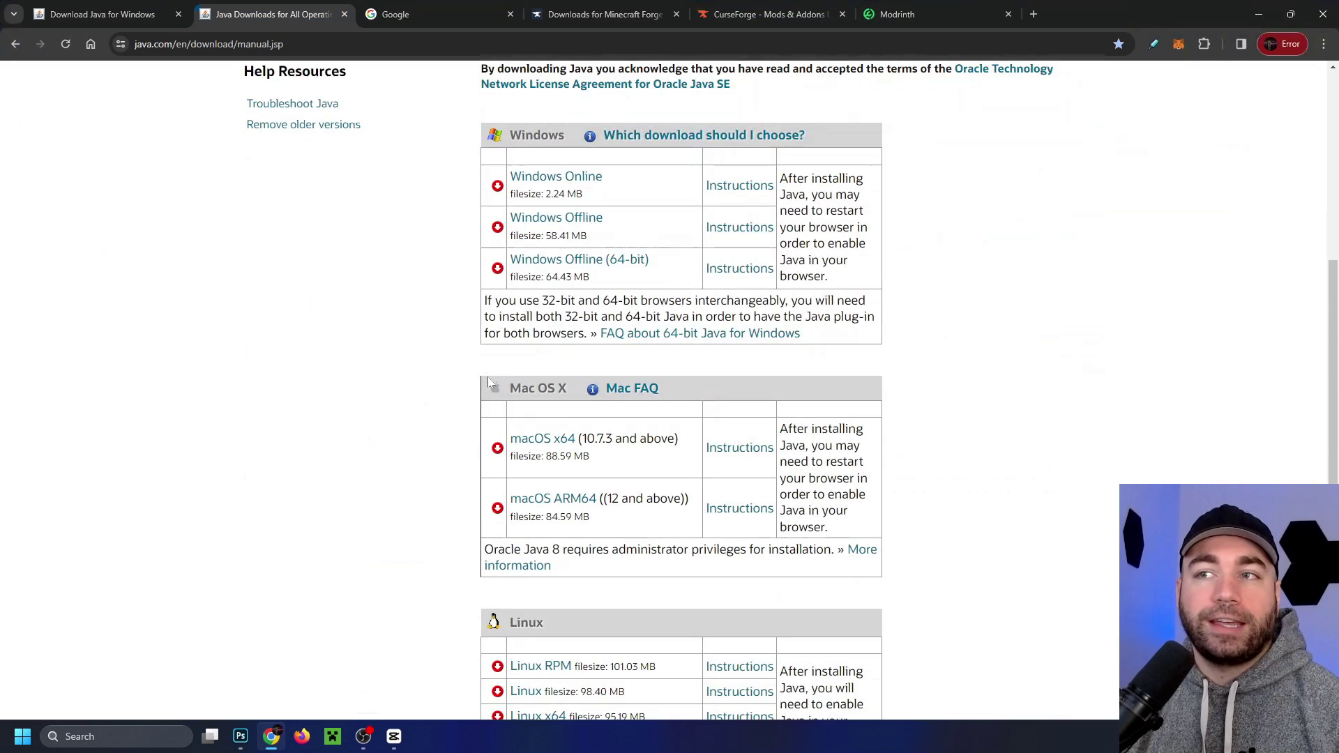
pyautogui.scroll(-1, 459, 372)
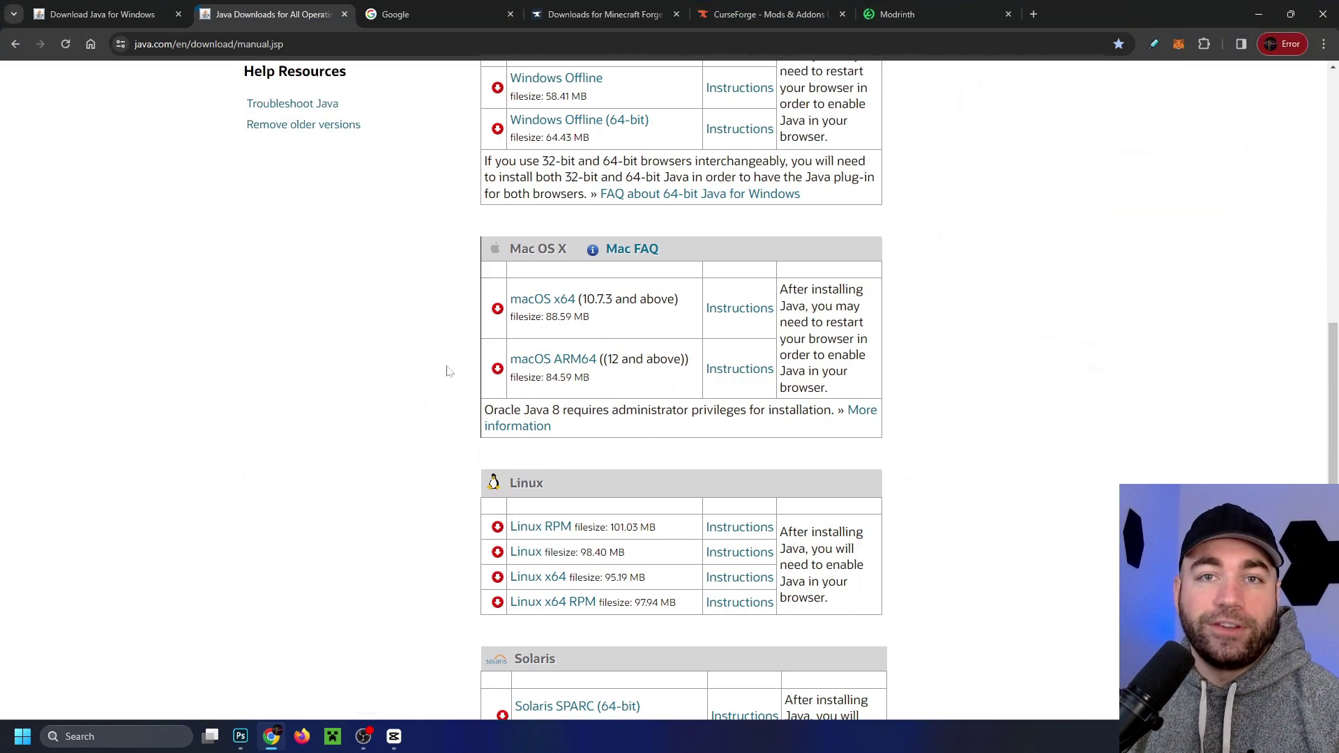
# Search Google for "minecraft forge".
pyautogui.click(405, 13)
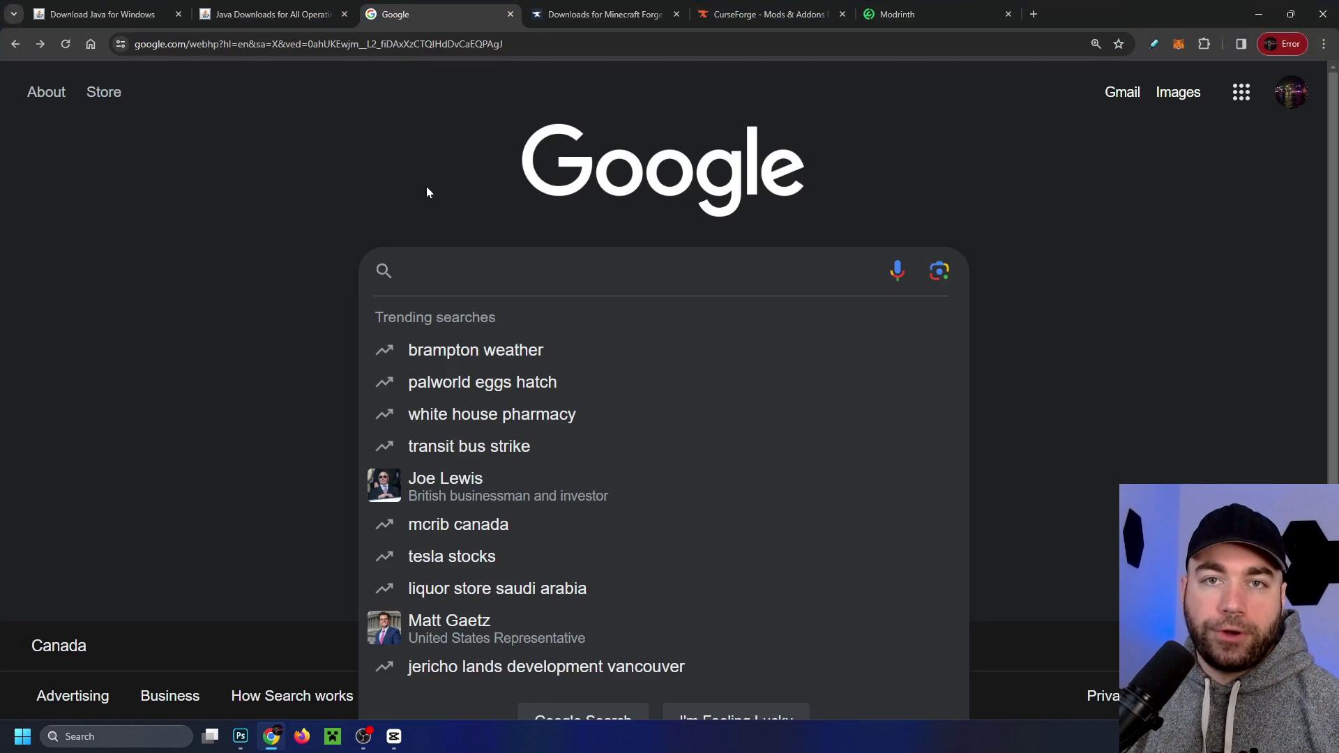
pyautogui.write('mi')
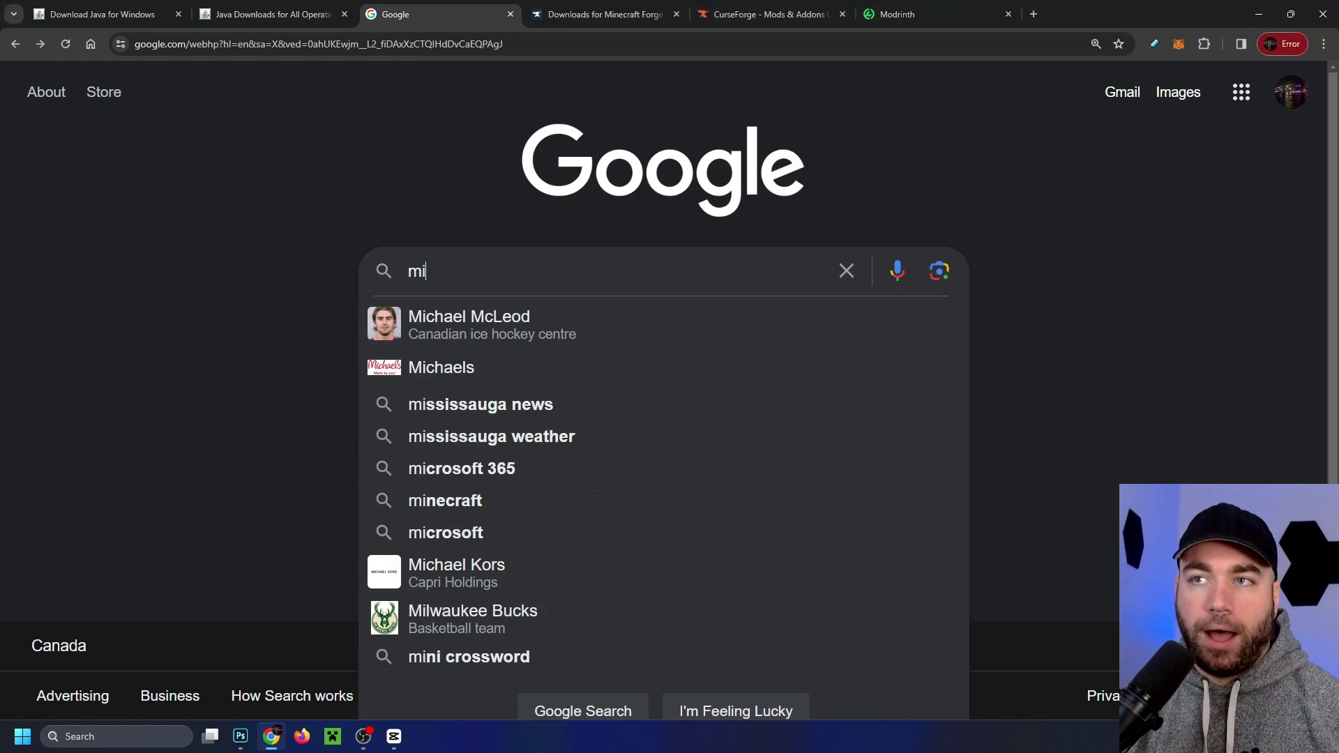
pyautogui.write('necraft forge')
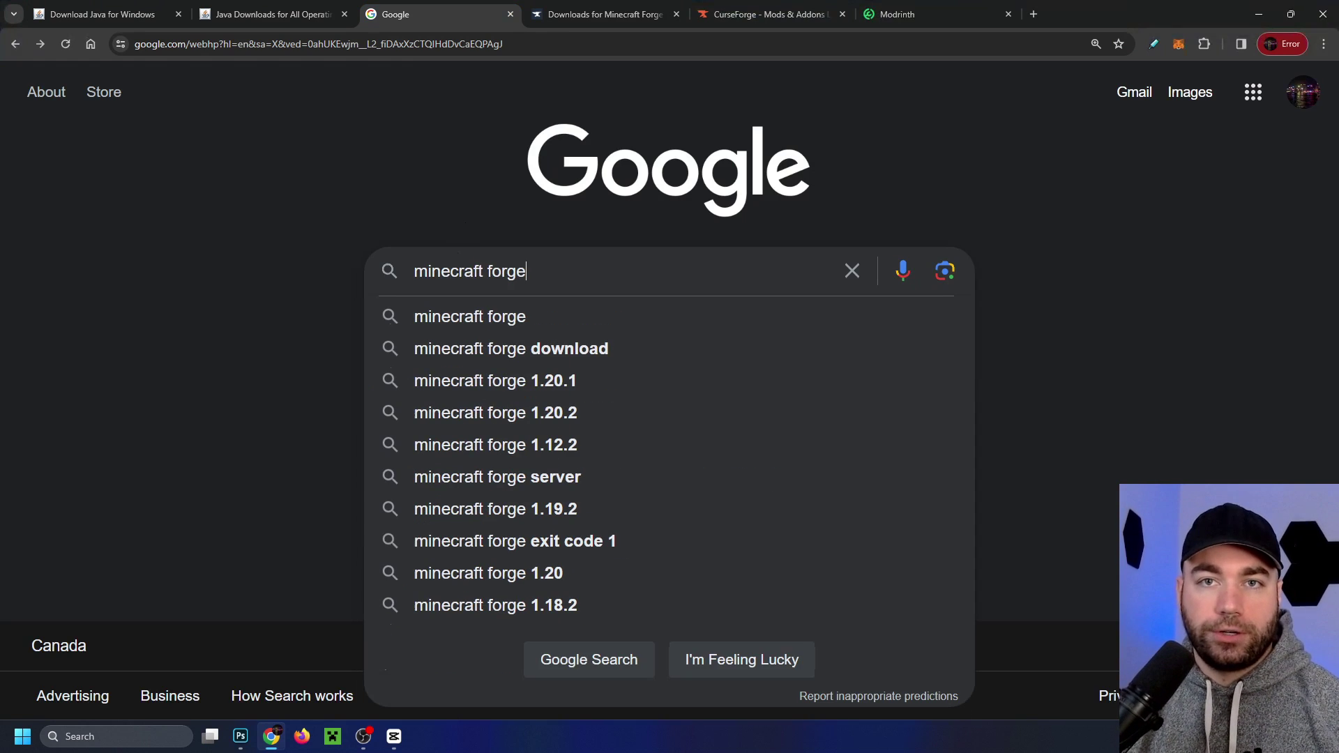
pyautogui.click(544, 317)
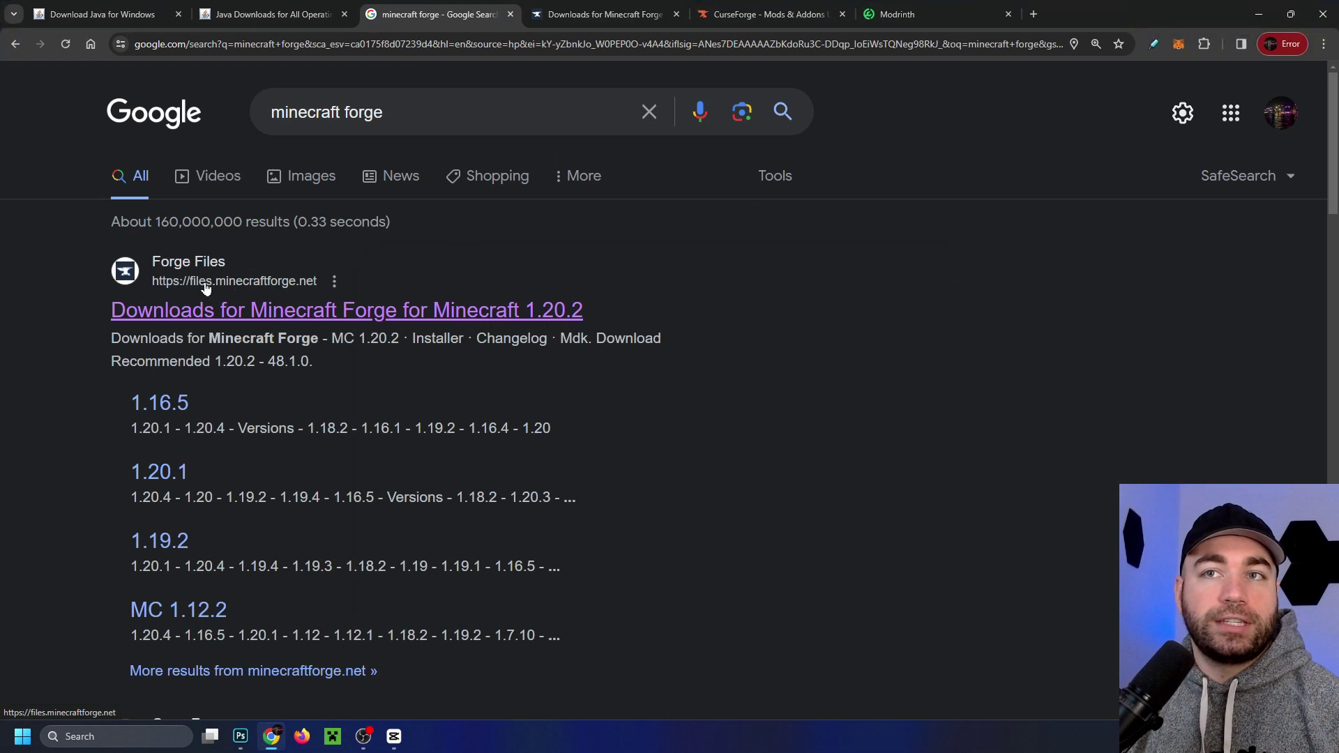
# Download the latest Forge installer for Minecraft 1.20.4 from the Forge downloads page, skipping the advertisement.
pyautogui.hotkey('ctrl', 'Tab')
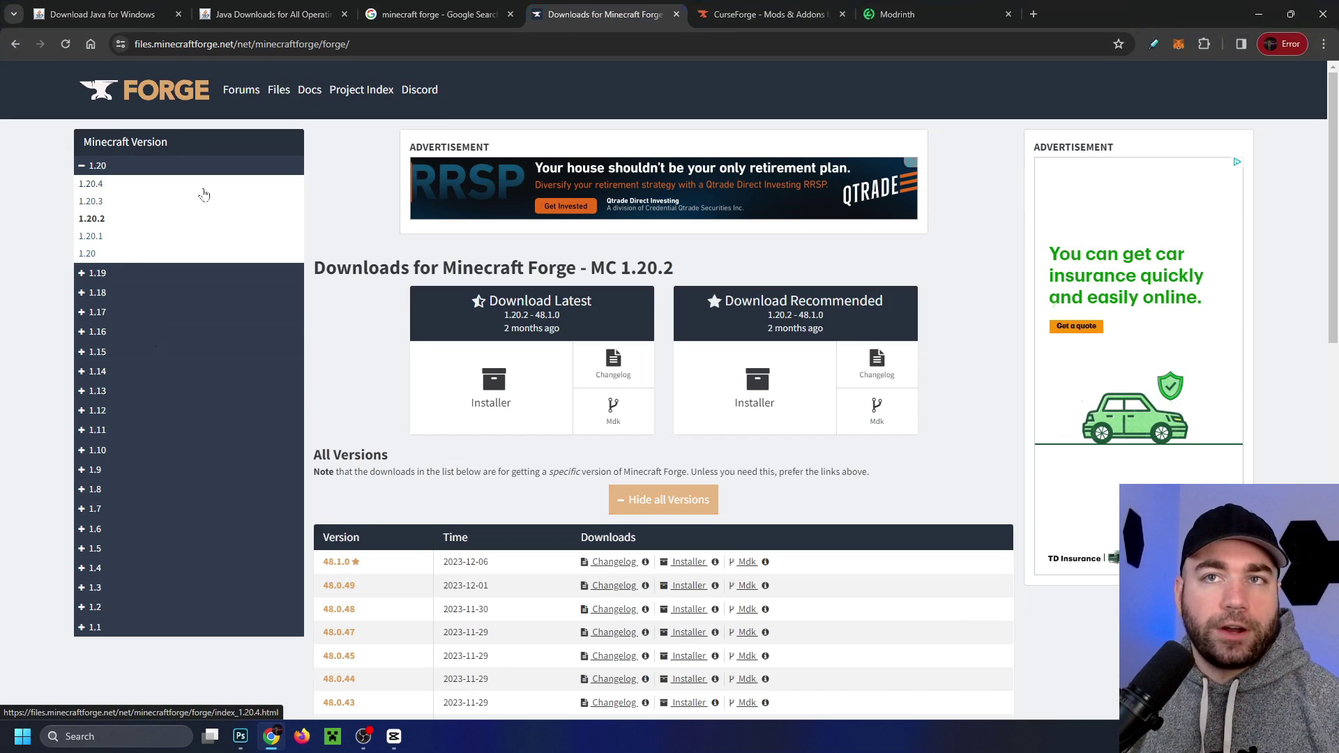
pyautogui.click(92, 184)
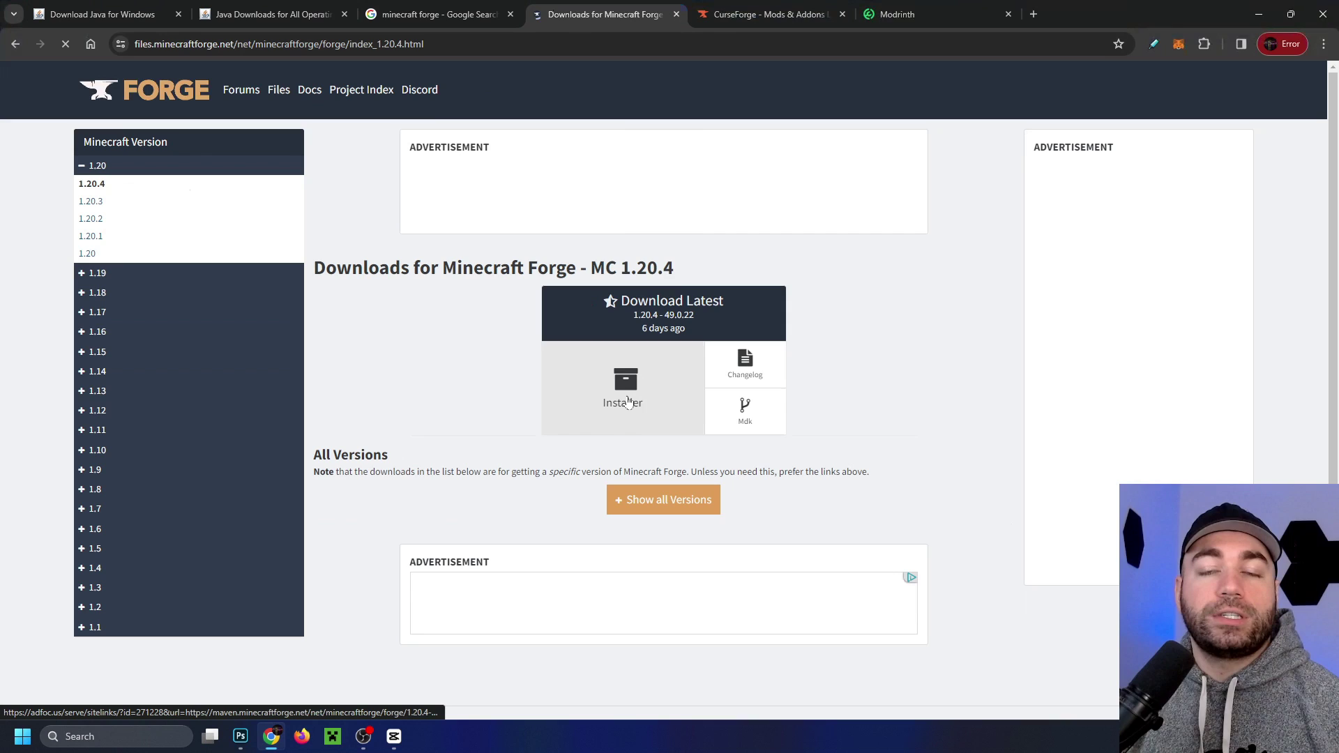
pyautogui.click(625, 400)
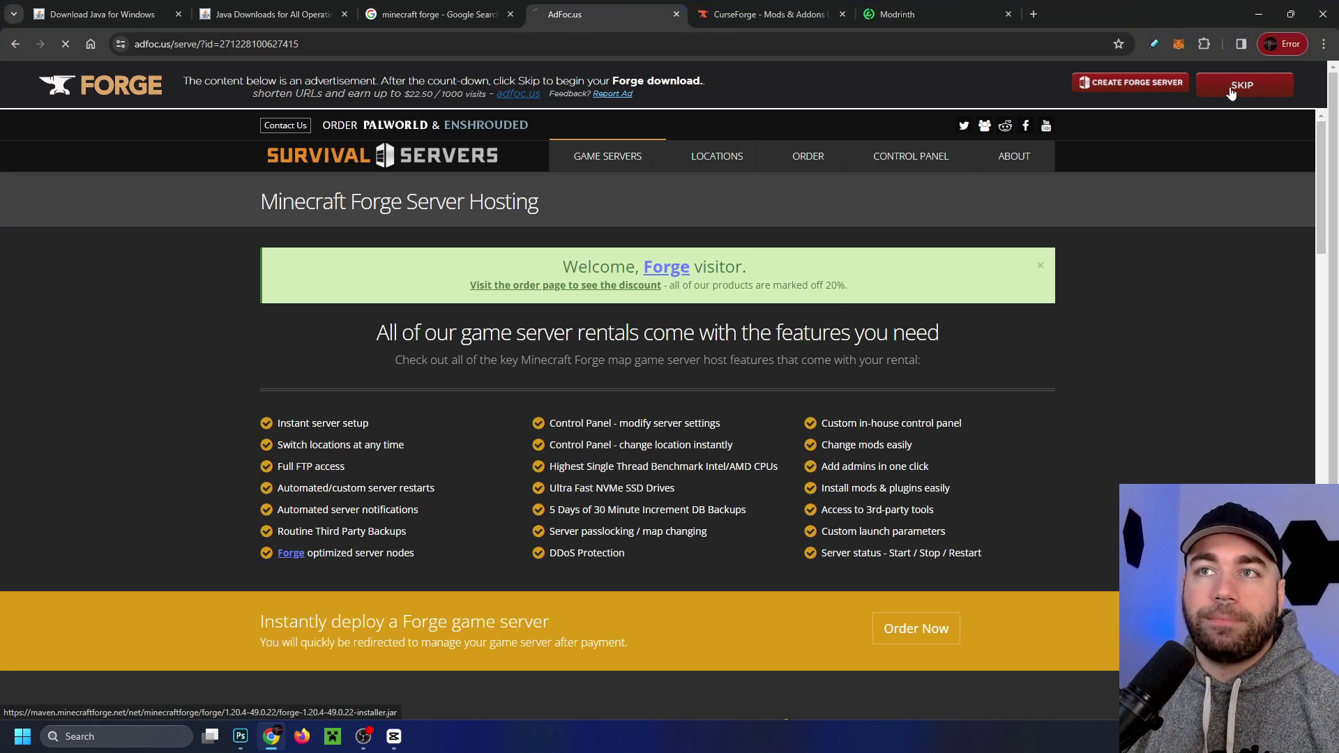
pyautogui.click(1231, 93)
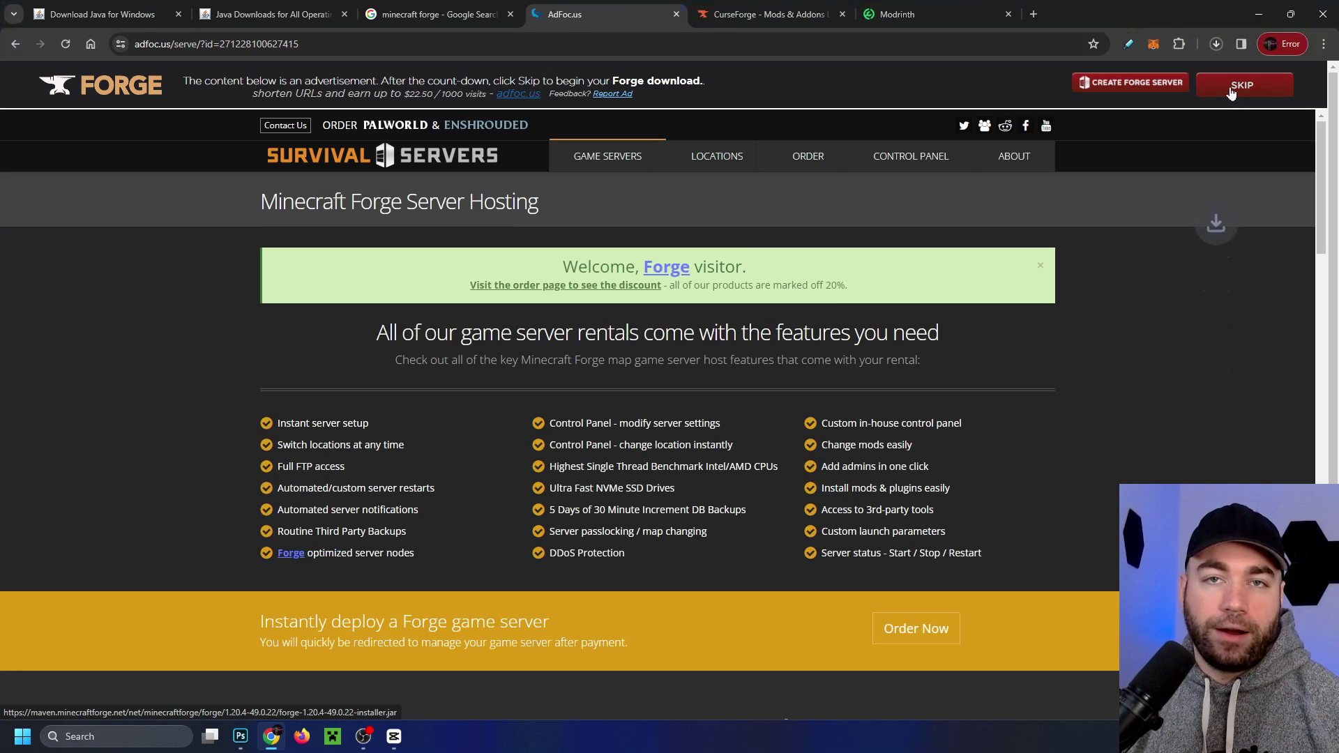
# Run the downloaded Forge 1.20.4-49.0.22 installer and install the client into the .minecraft folder.
pyautogui.click(1214, 44)
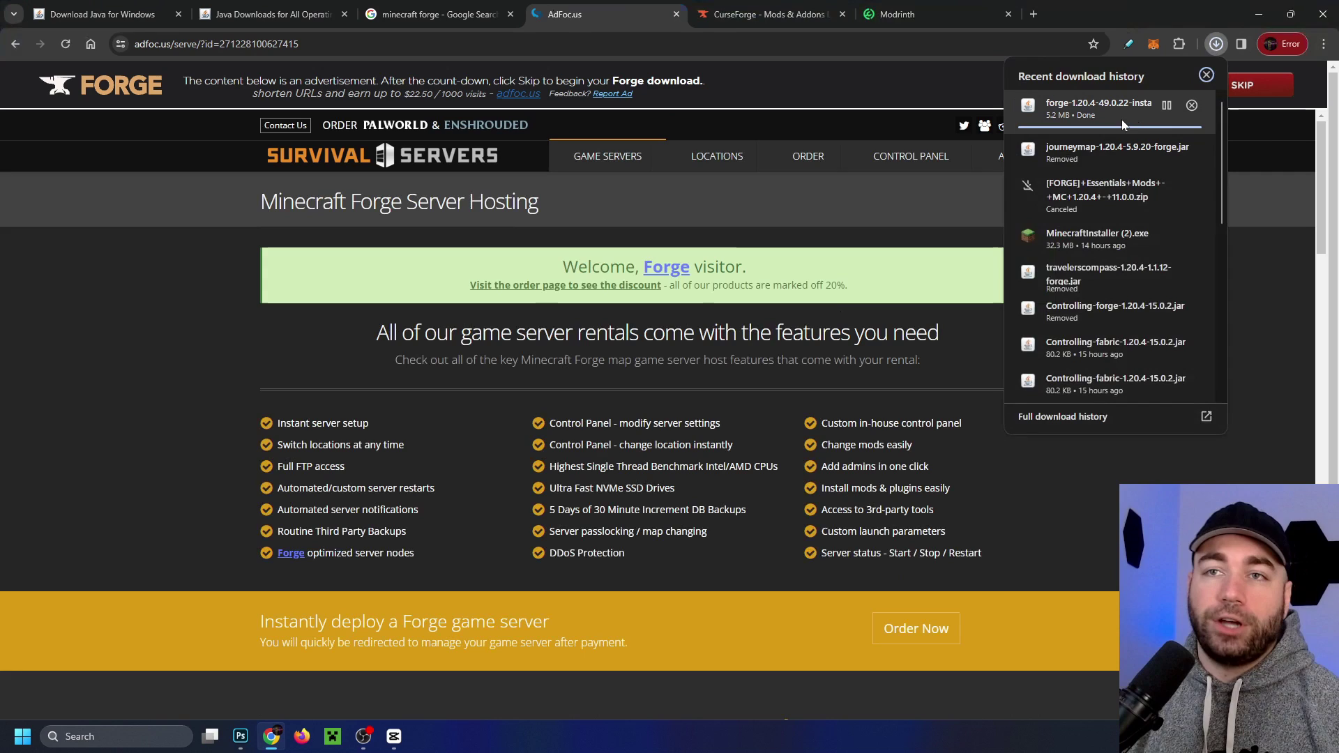
pyautogui.click(1099, 111)
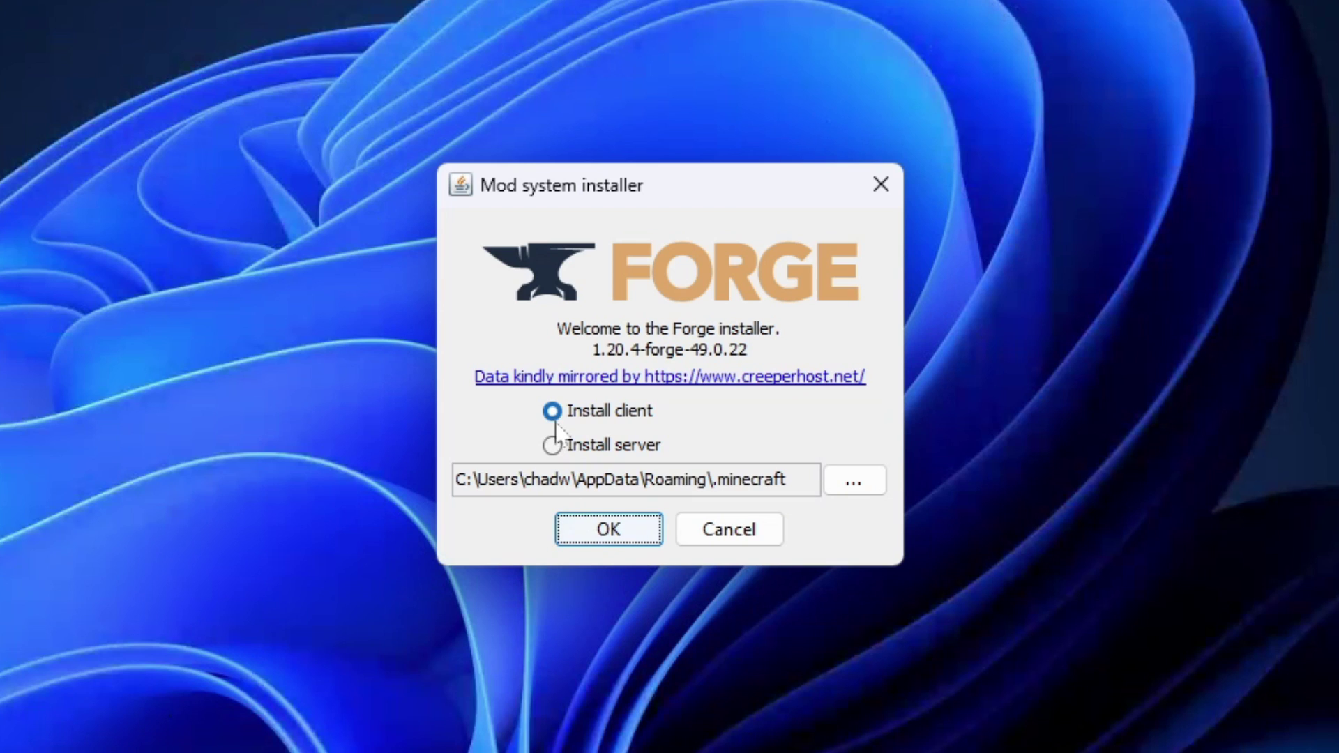
pyautogui.click(620, 542)
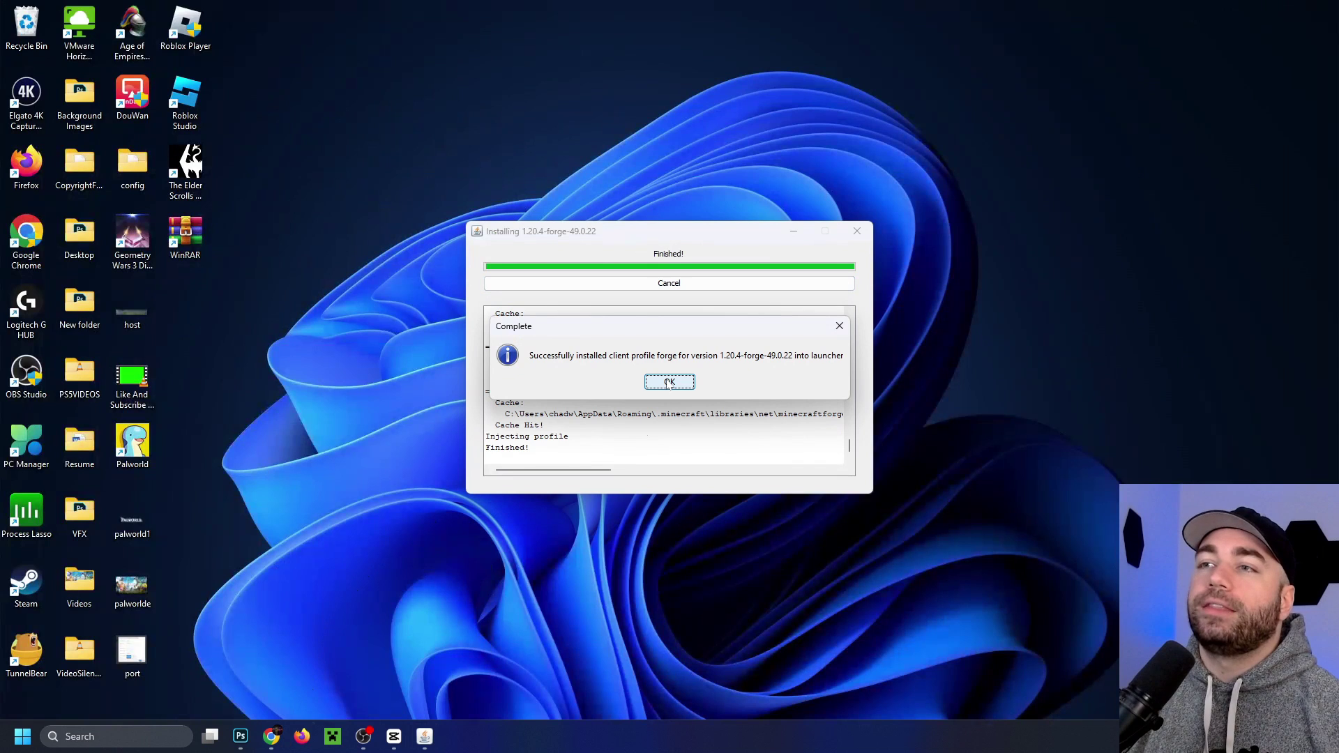
pyautogui.click(663, 416)
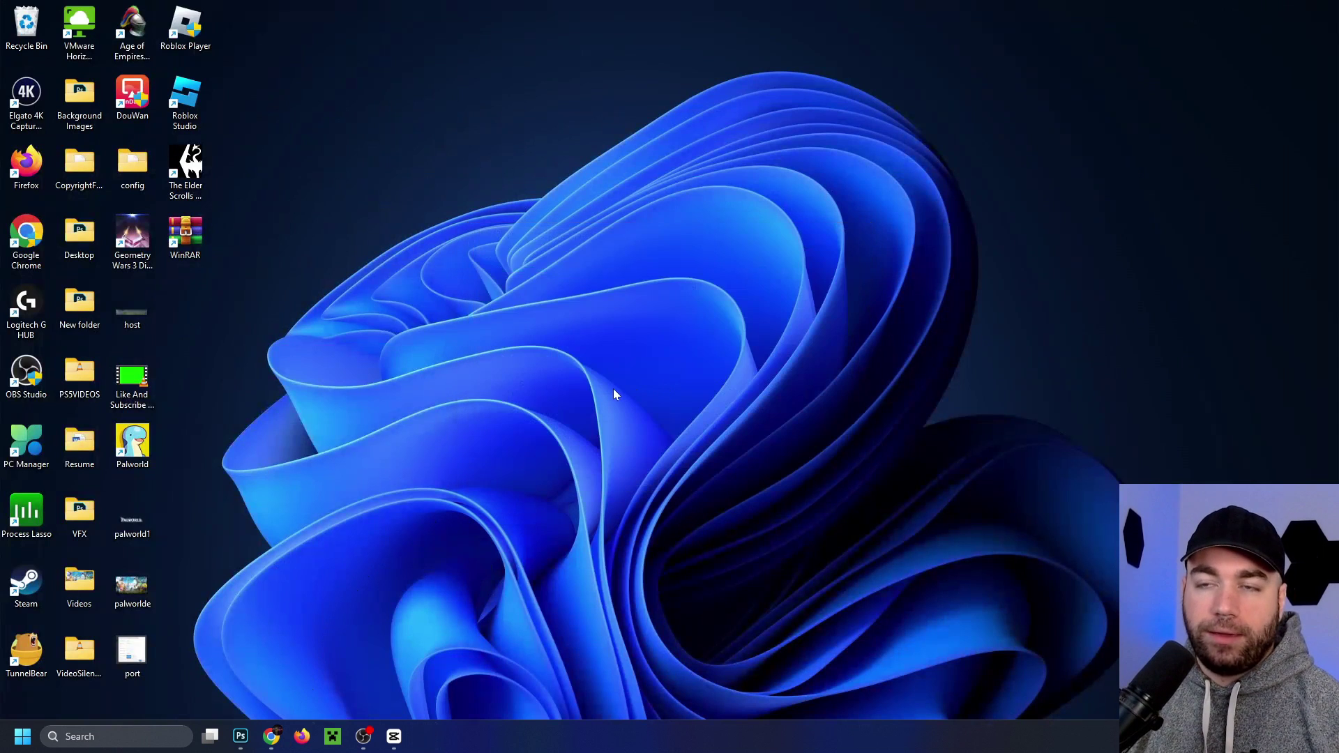
# Switch back to Chrome and view the CurseForge and Modrinth home pages.
pyautogui.click(279, 736)
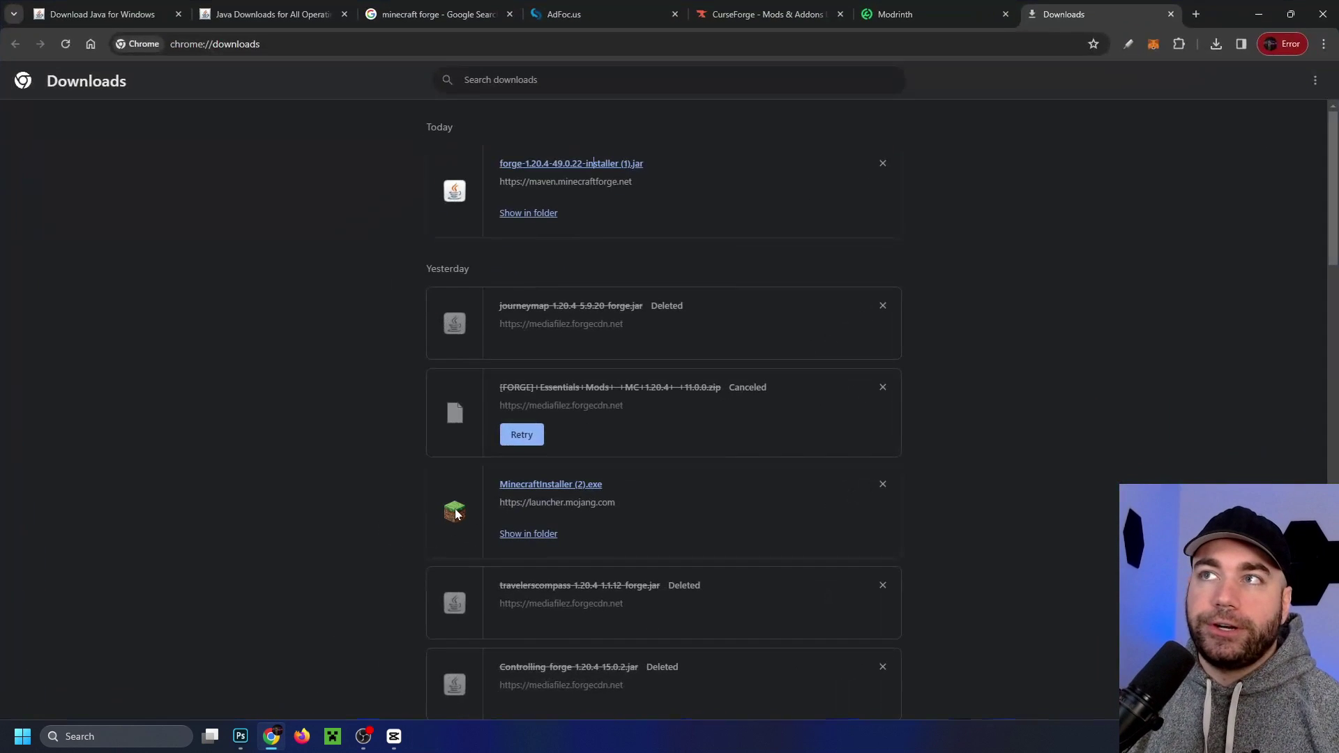
pyautogui.click(767, 14)
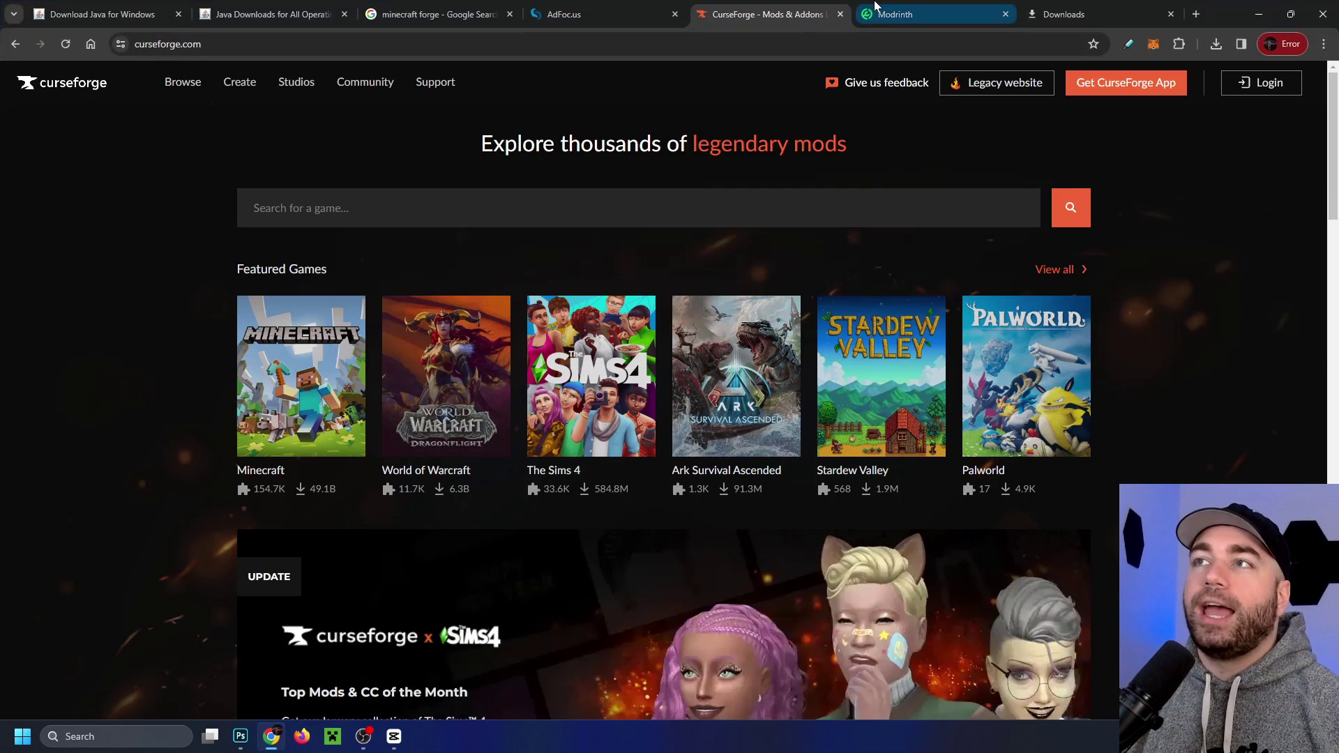
pyautogui.click(899, 14)
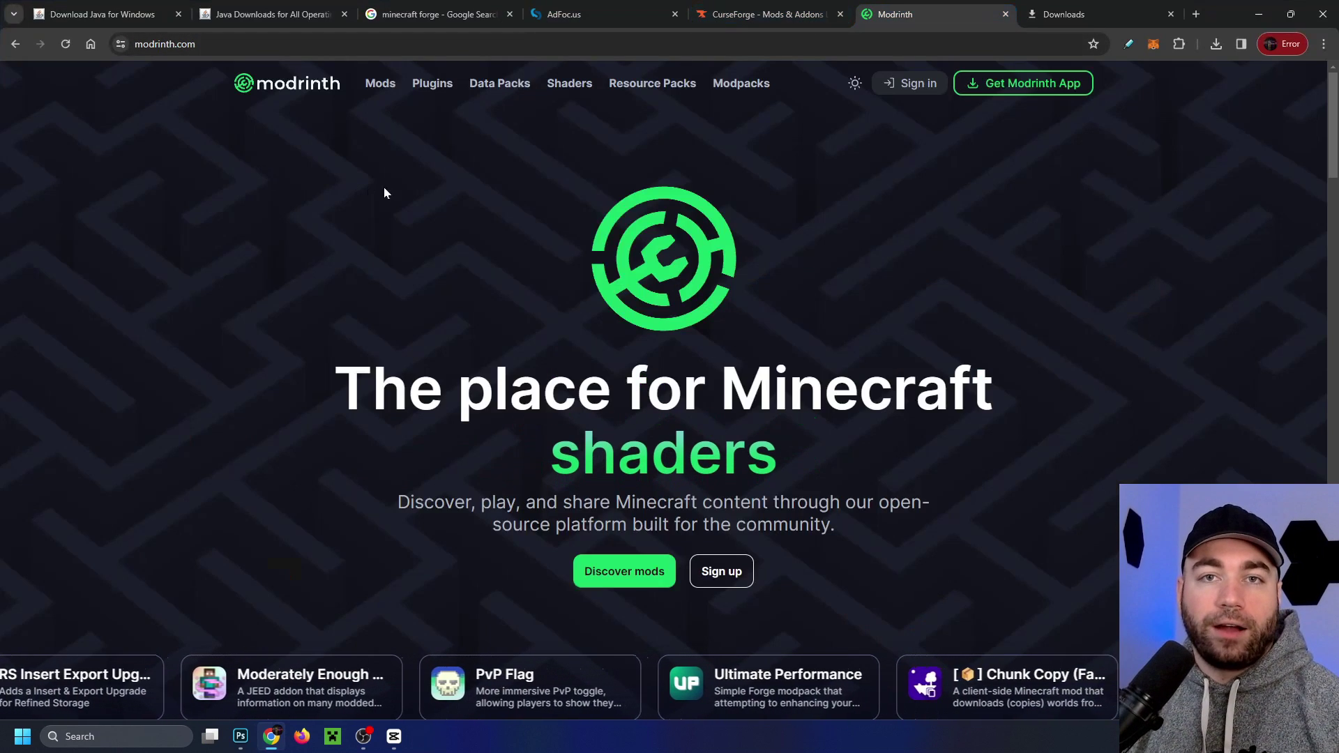
# Open the Minecraft mods listing on CurseForge and filter it by the Forge mod loader and game version 1.20.4.
pyautogui.click(760, 16)
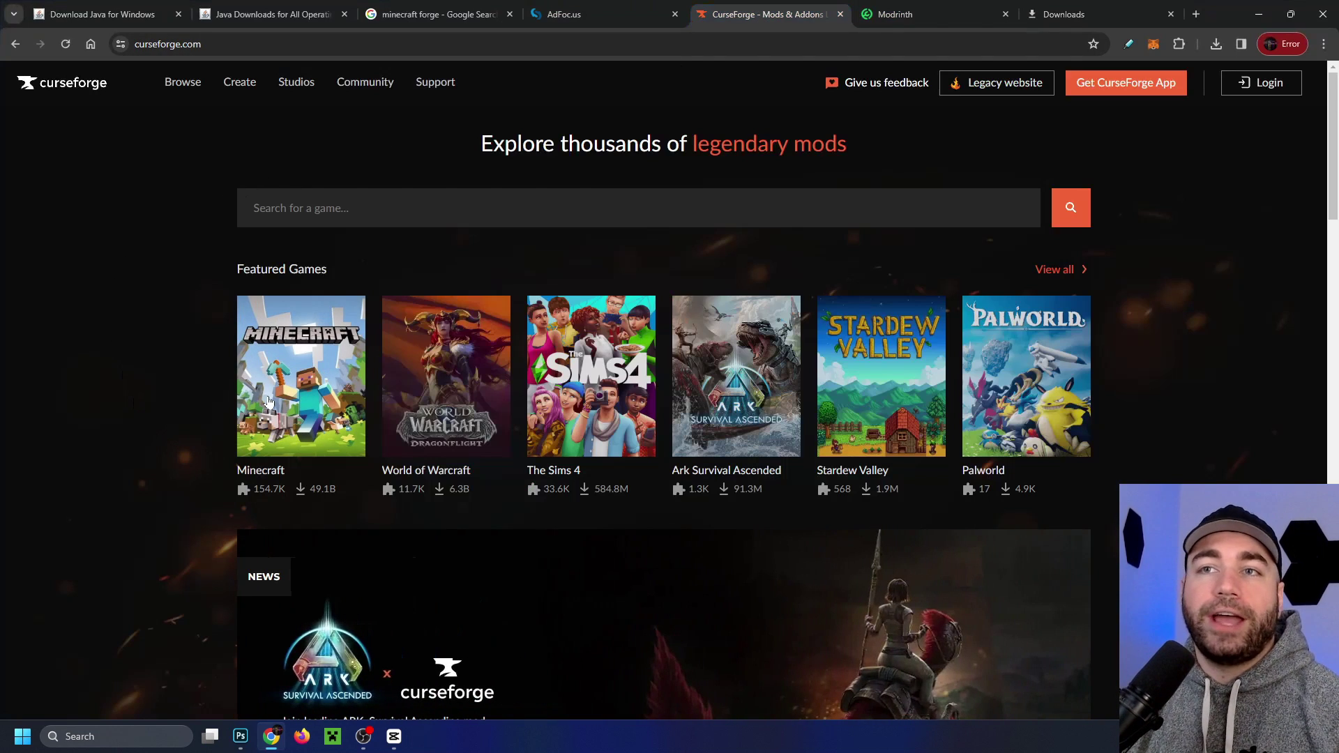
pyautogui.click(268, 402)
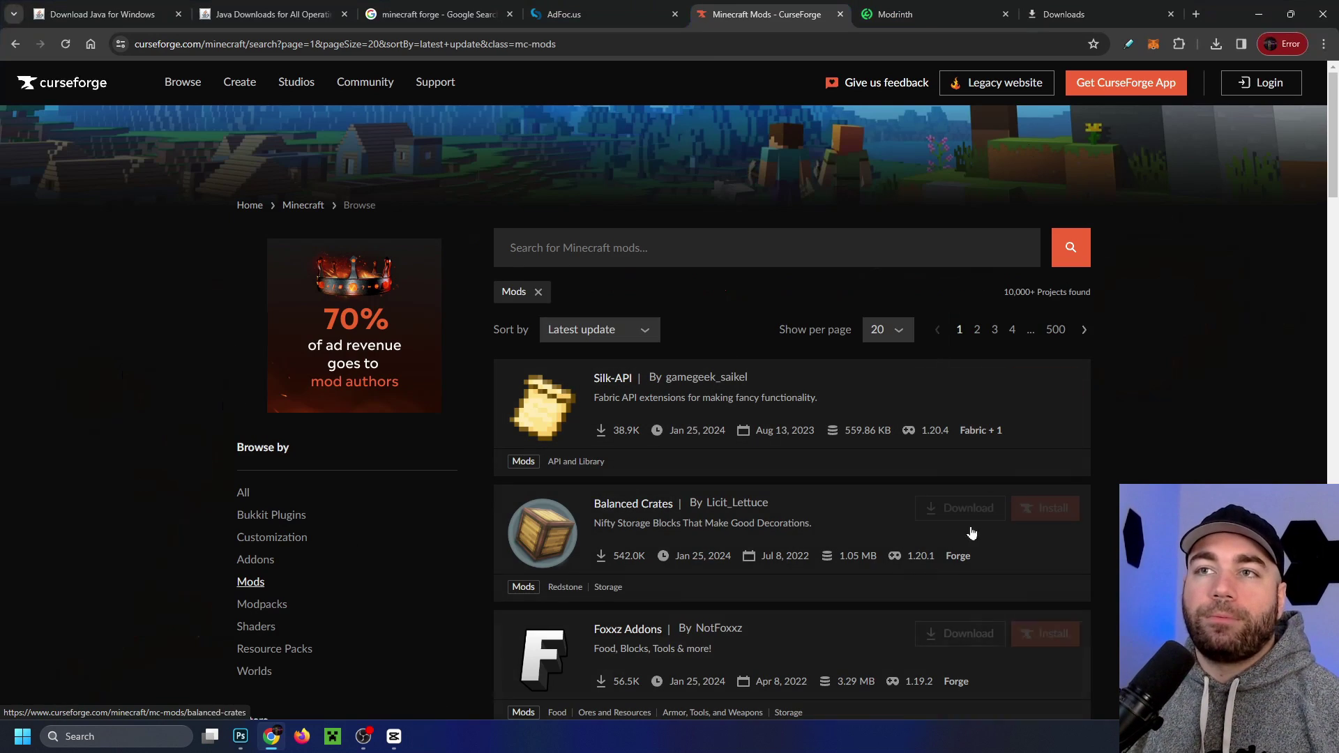
pyautogui.scroll(-7, 320, 449)
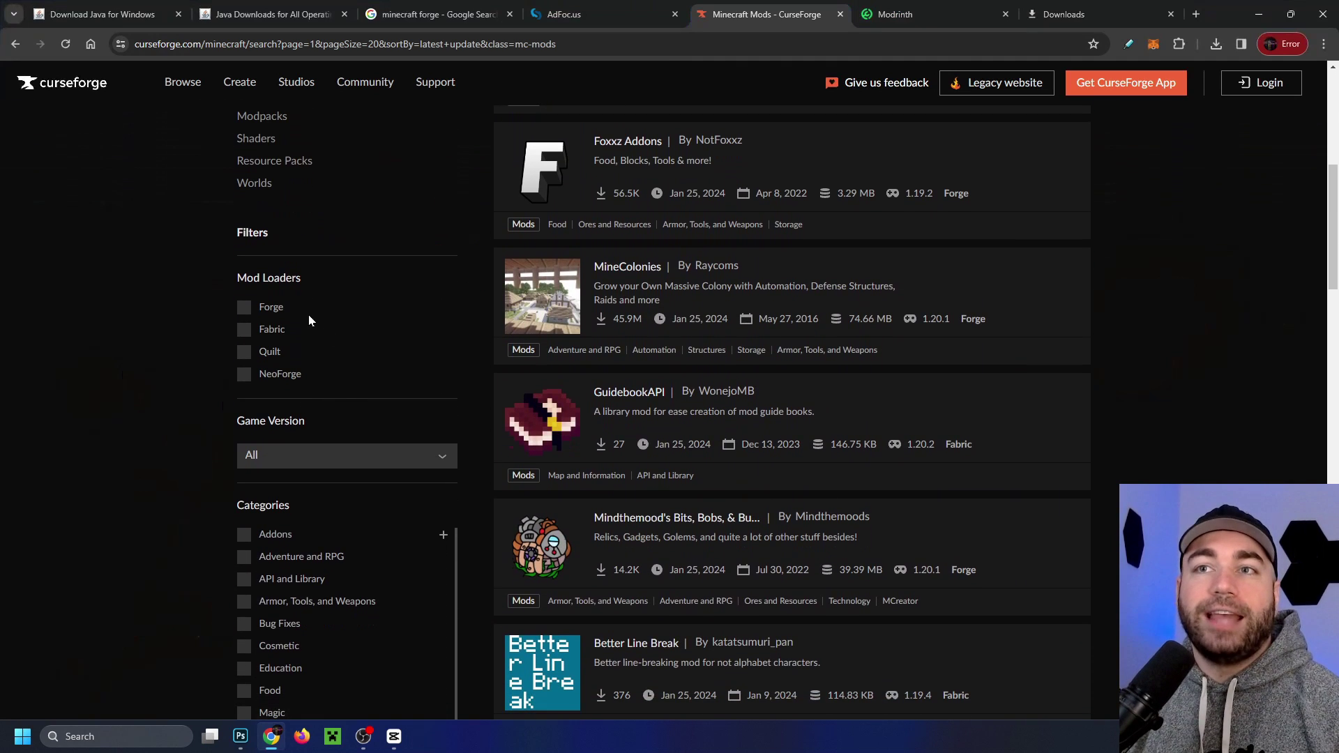
pyautogui.click(244, 308)
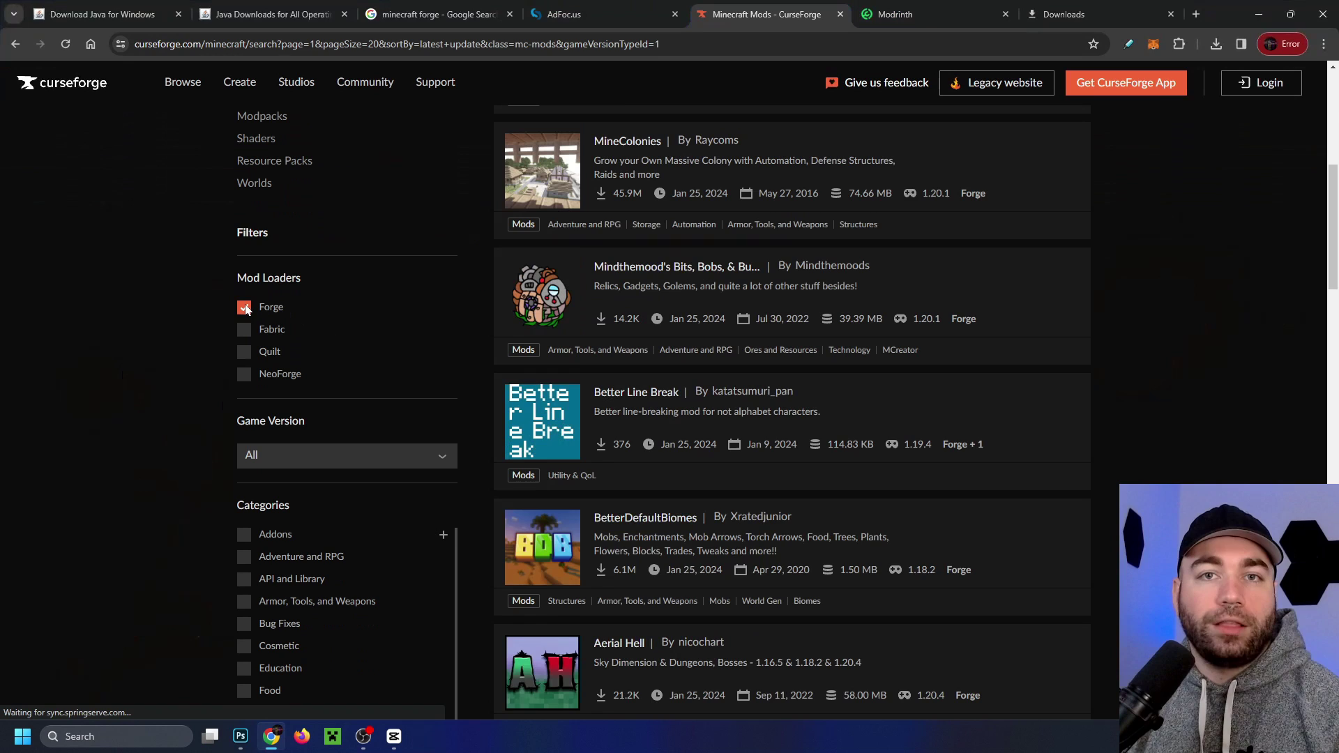
pyautogui.scroll(-2, 341, 328)
pyautogui.click(341, 324)
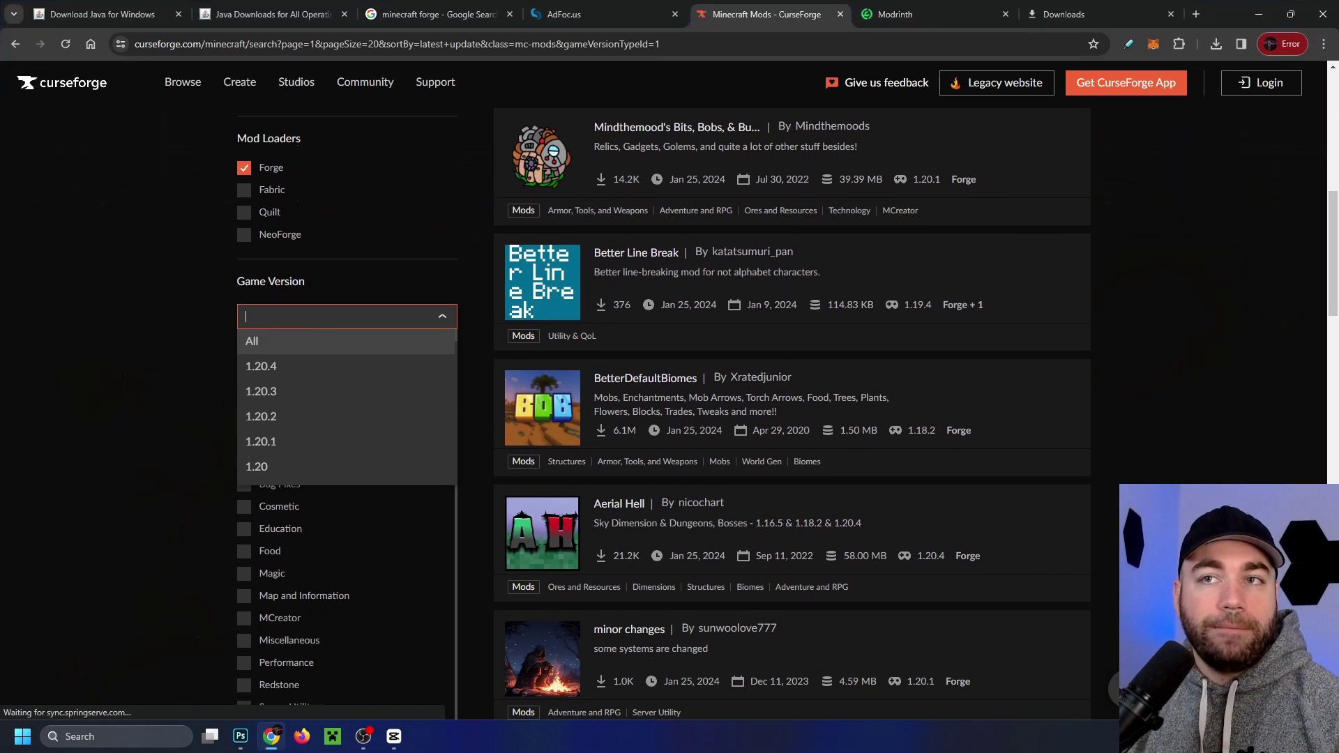
pyautogui.click(310, 366)
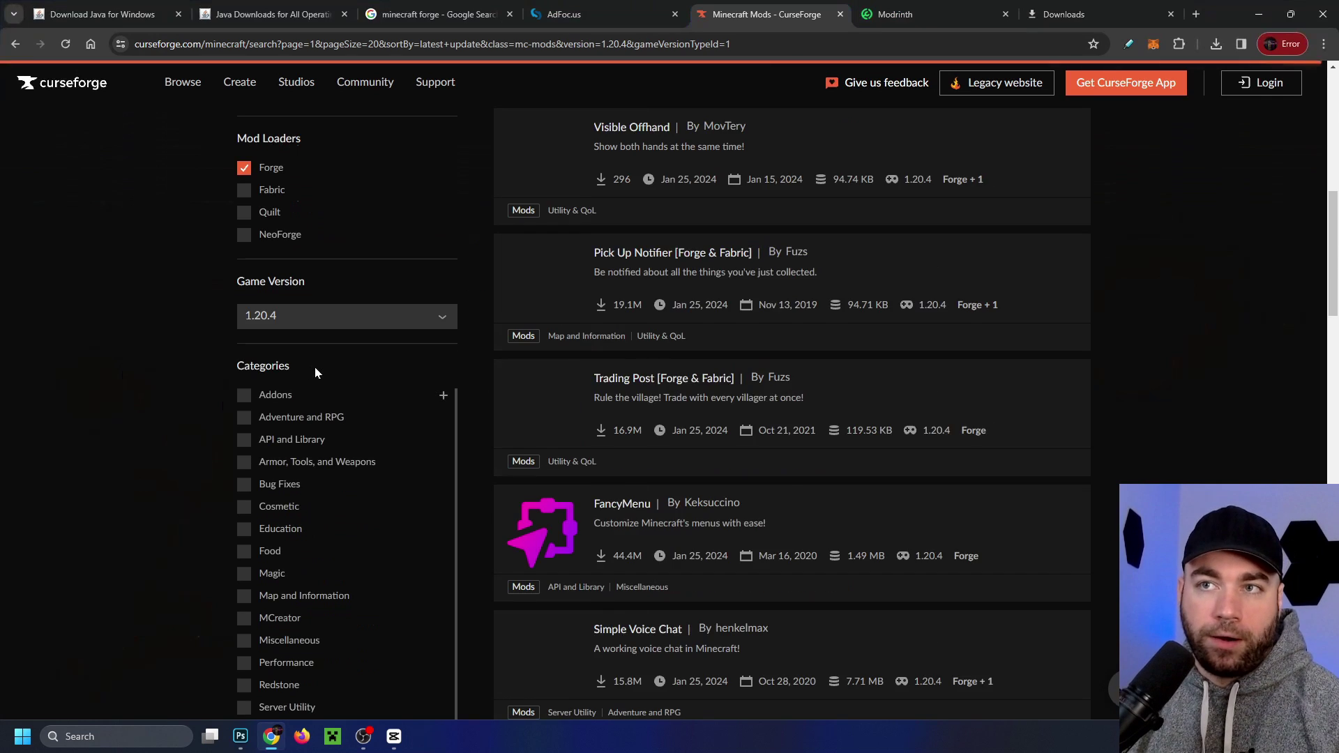
# Sort the filtered CurseForge mods by popularity.
pyautogui.scroll(4, 768, 416)
pyautogui.scroll(5, 769, 423)
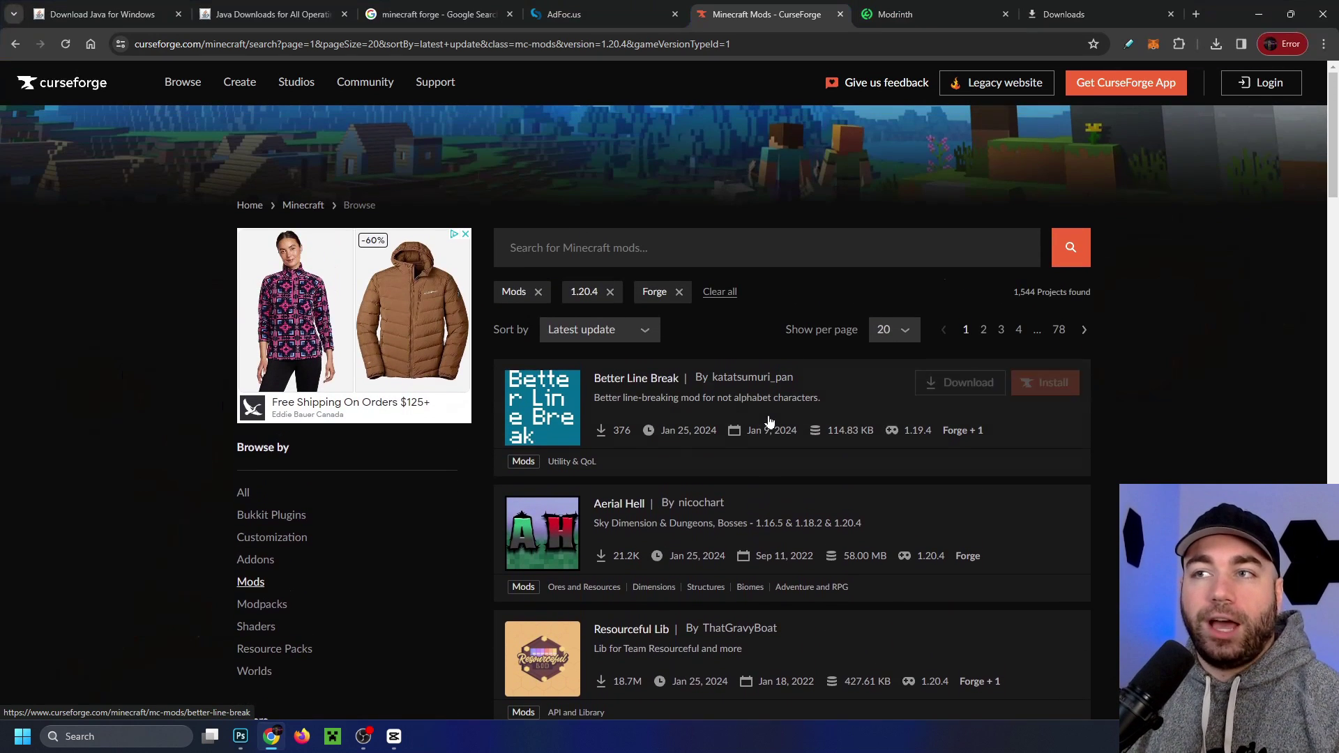
pyautogui.scroll(-1, 753, 421)
pyautogui.scroll(-1, 743, 419)
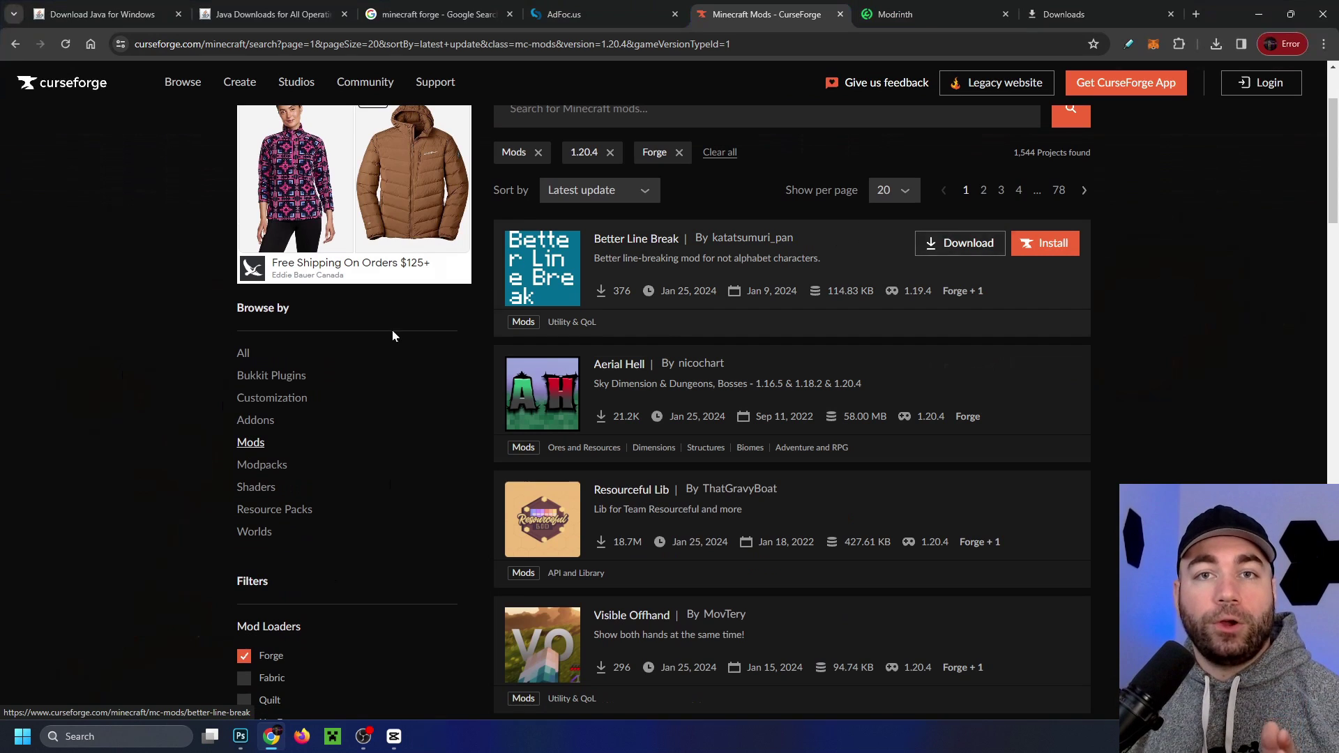
pyautogui.click(576, 189)
pyautogui.click(604, 241)
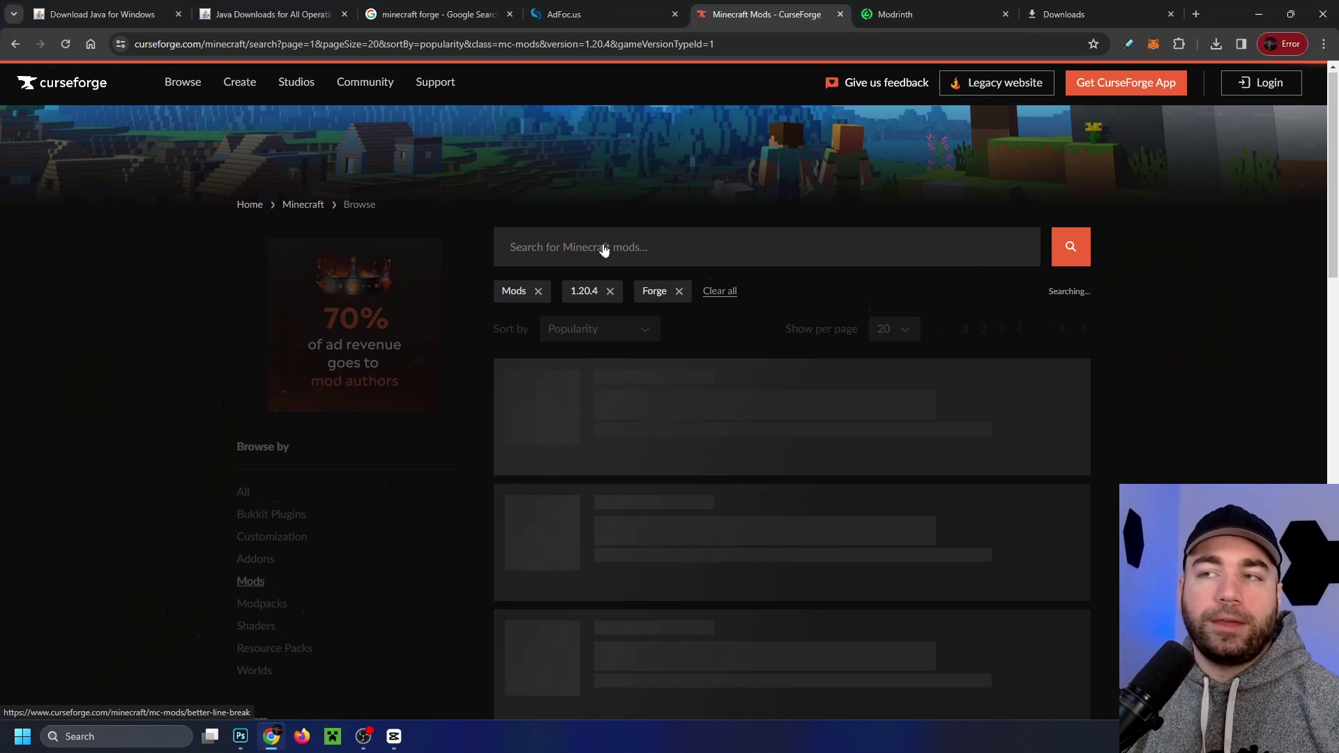
# Find the JourneyMap mod in the results and open its list of downloadable files.
pyautogui.scroll(-9, 686, 424)
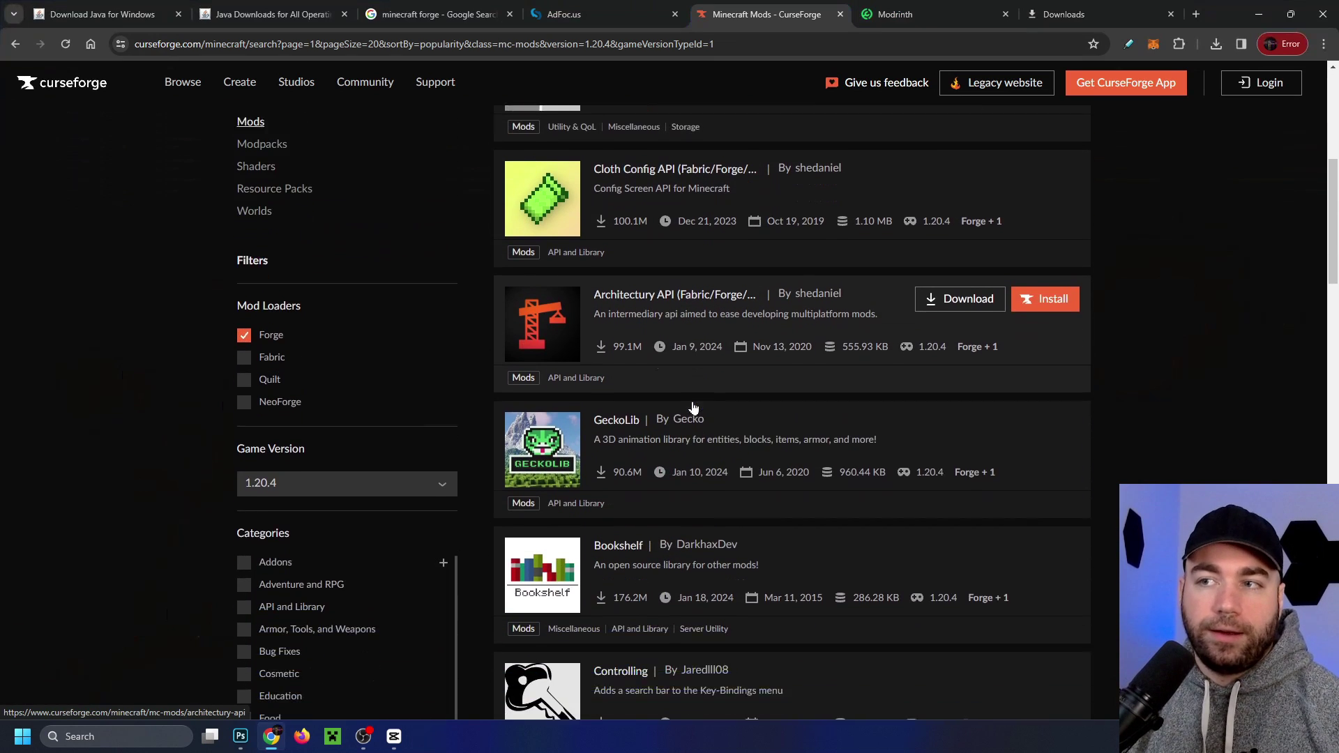
pyautogui.scroll(-6, 739, 398)
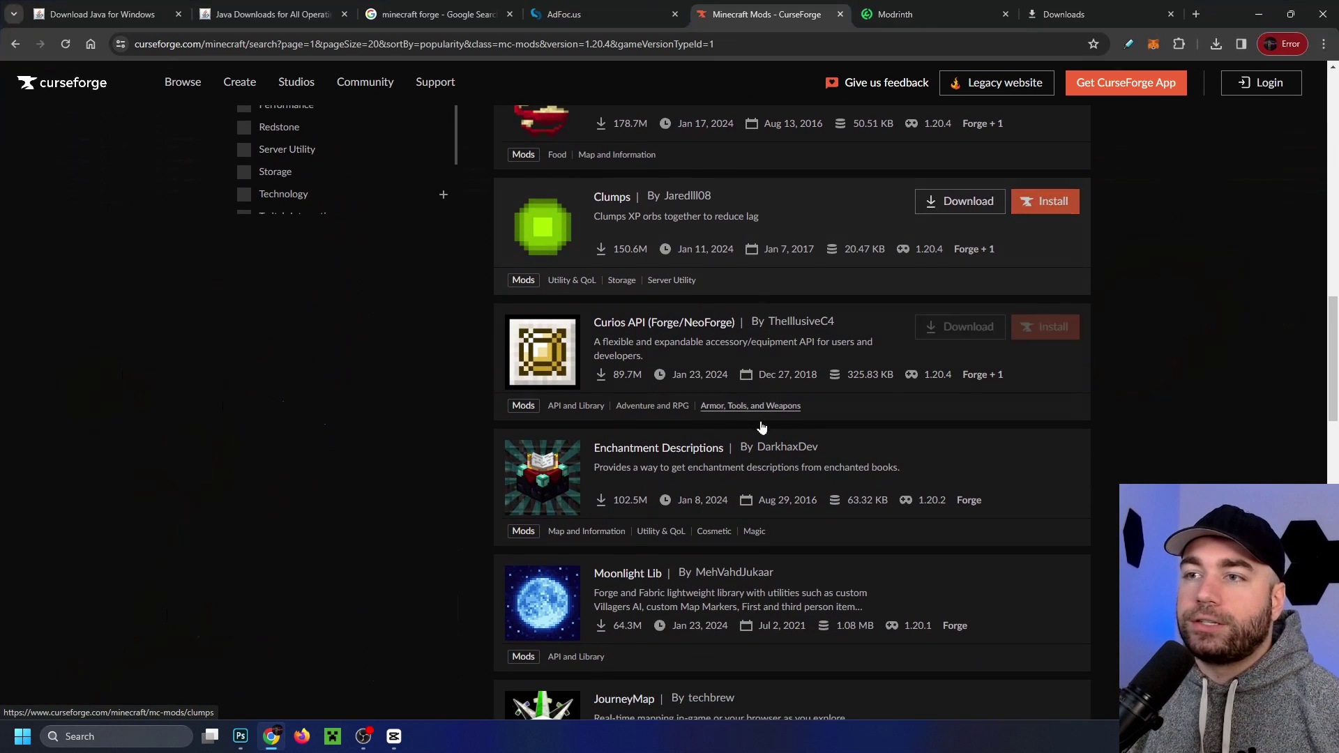
pyautogui.scroll(-2, 760, 428)
pyautogui.scroll(-2, 762, 434)
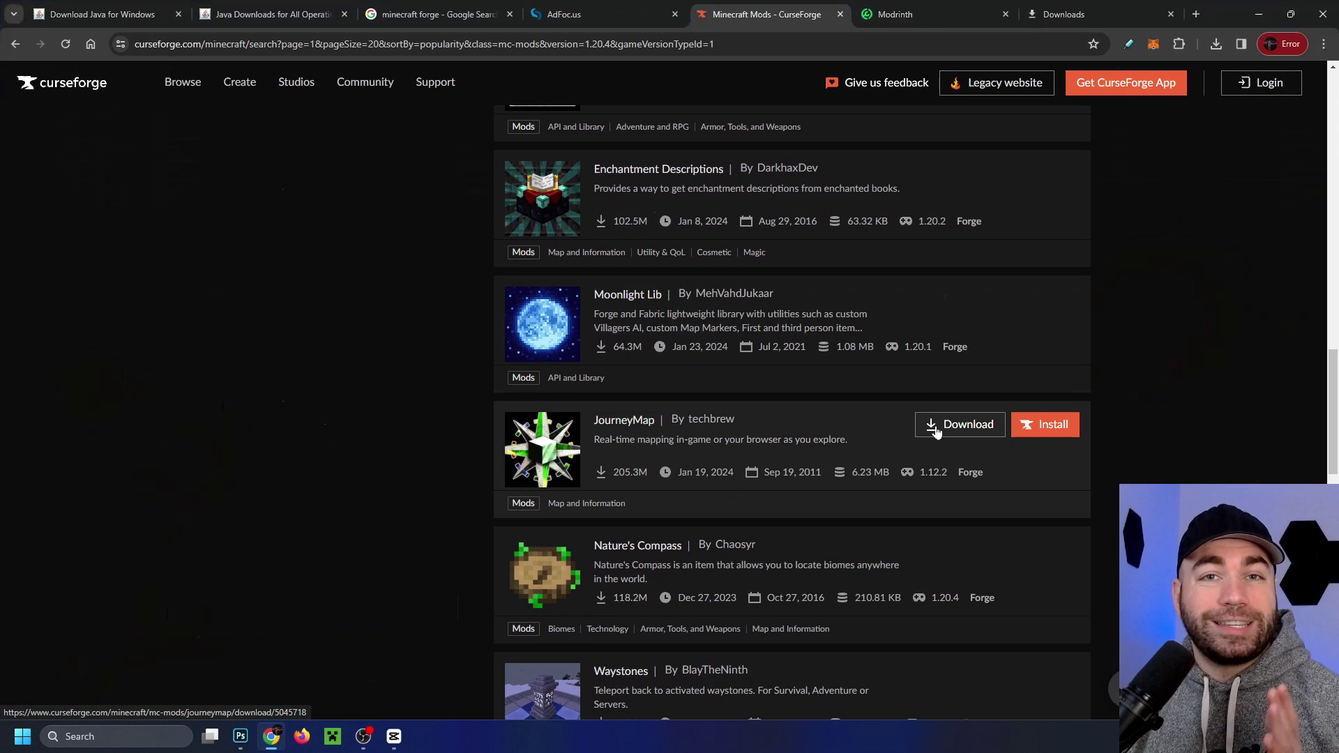
pyautogui.click(631, 422)
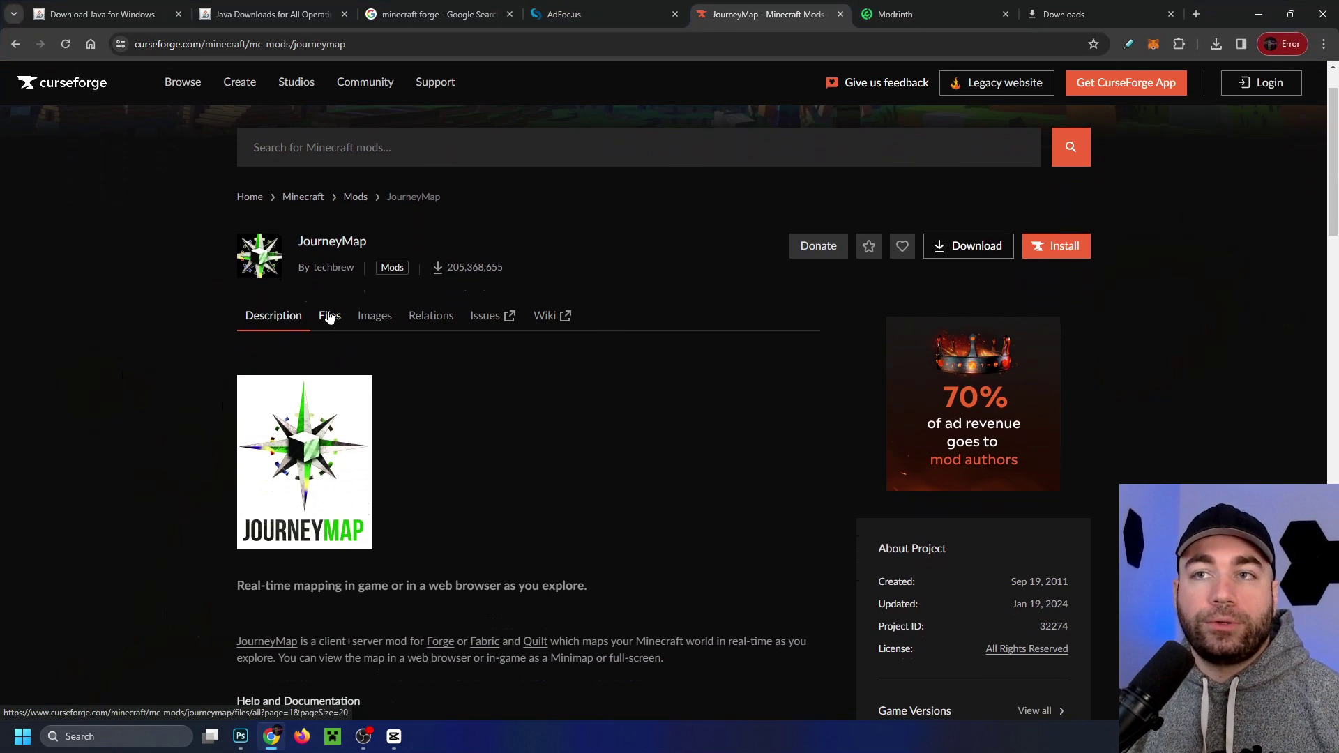
pyautogui.click(329, 316)
pyautogui.scroll(-2, 730, 318)
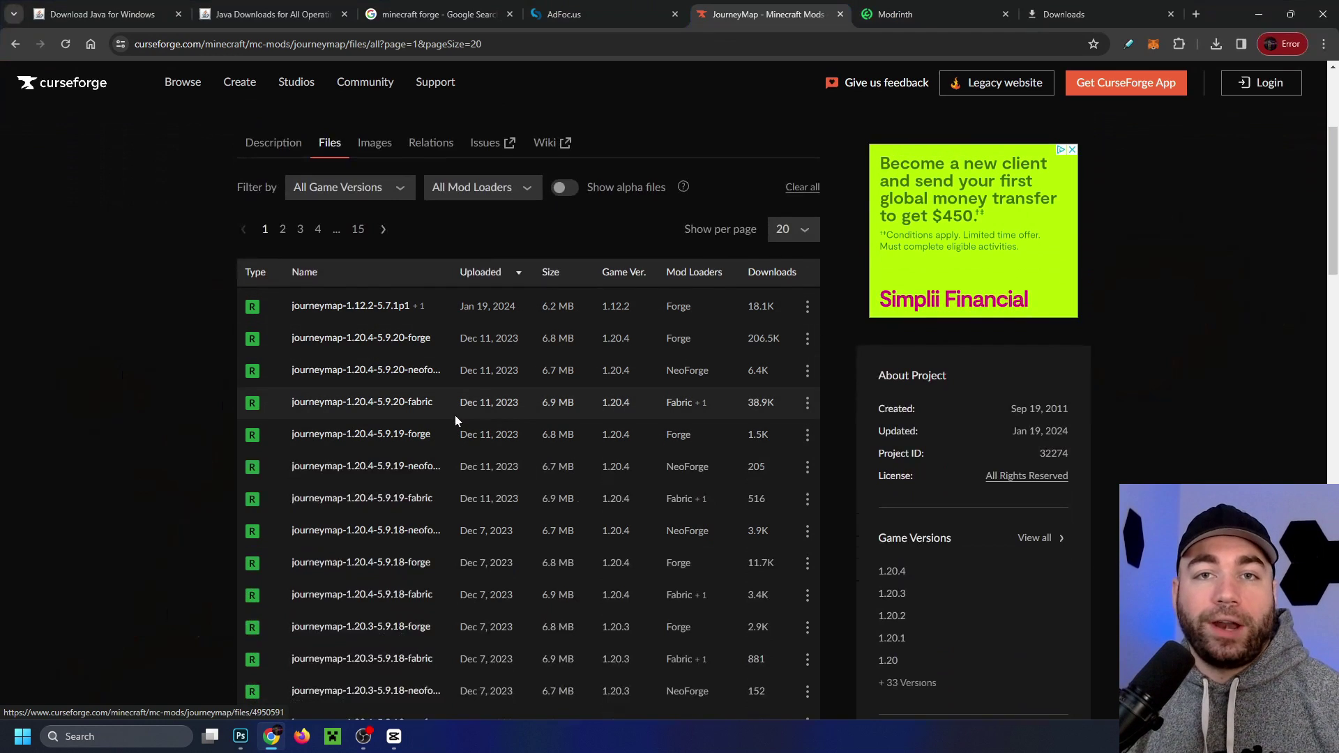
# Filter the JourneyMap files by game version 1.20.4 and the Forge mod loader.
pyautogui.click(380, 190)
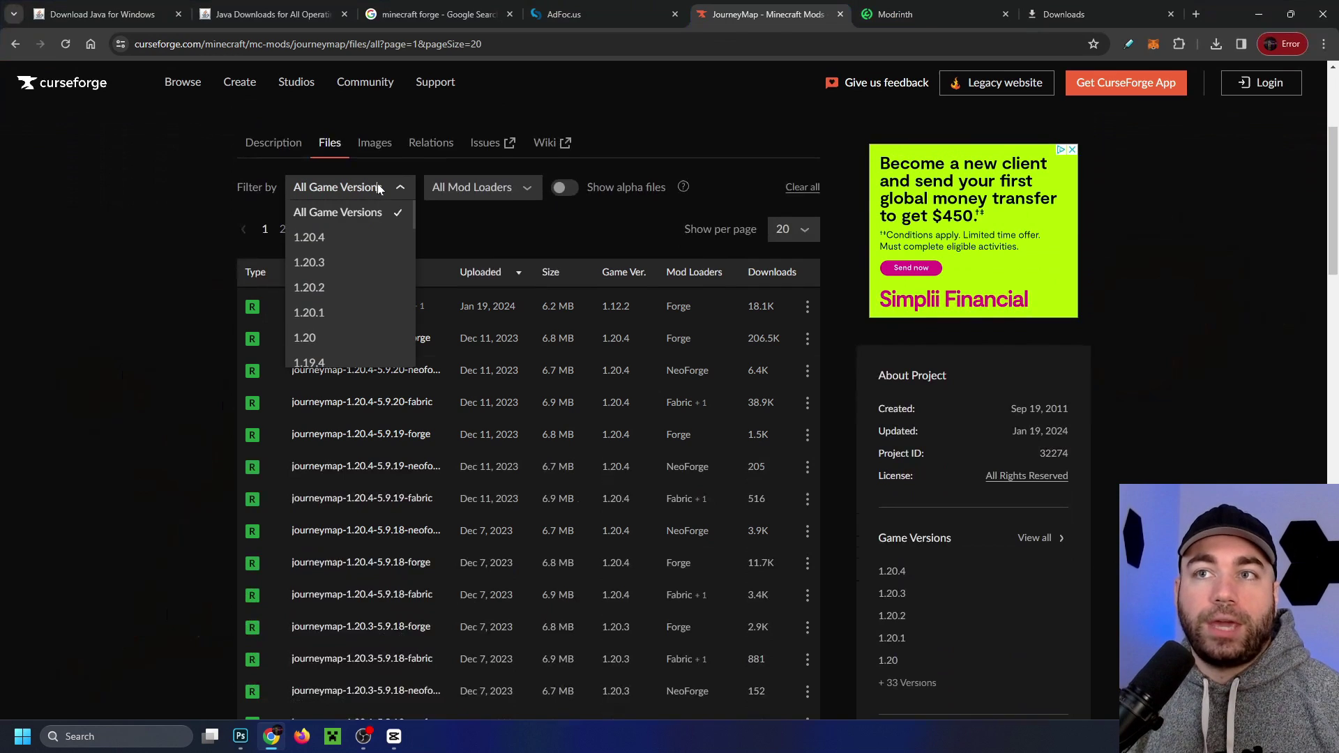
pyautogui.click(354, 240)
pyautogui.click(478, 187)
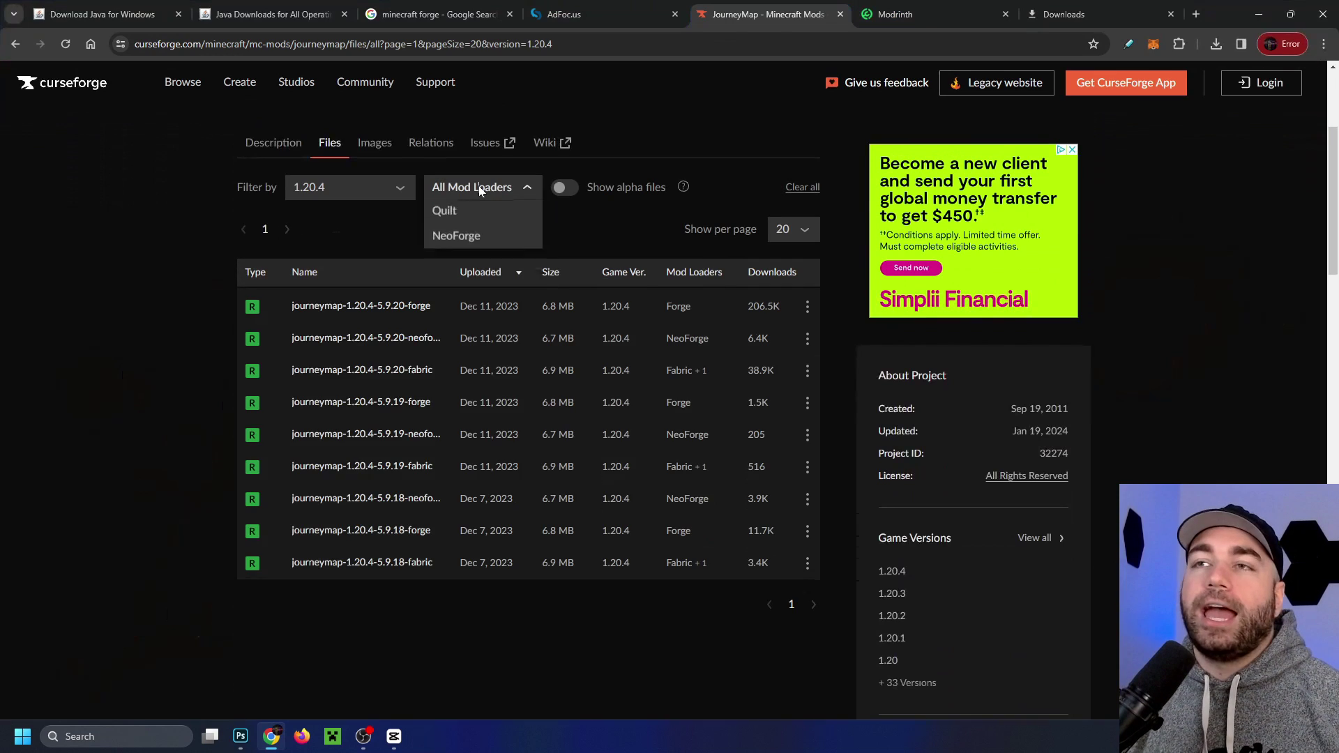
pyautogui.click(470, 241)
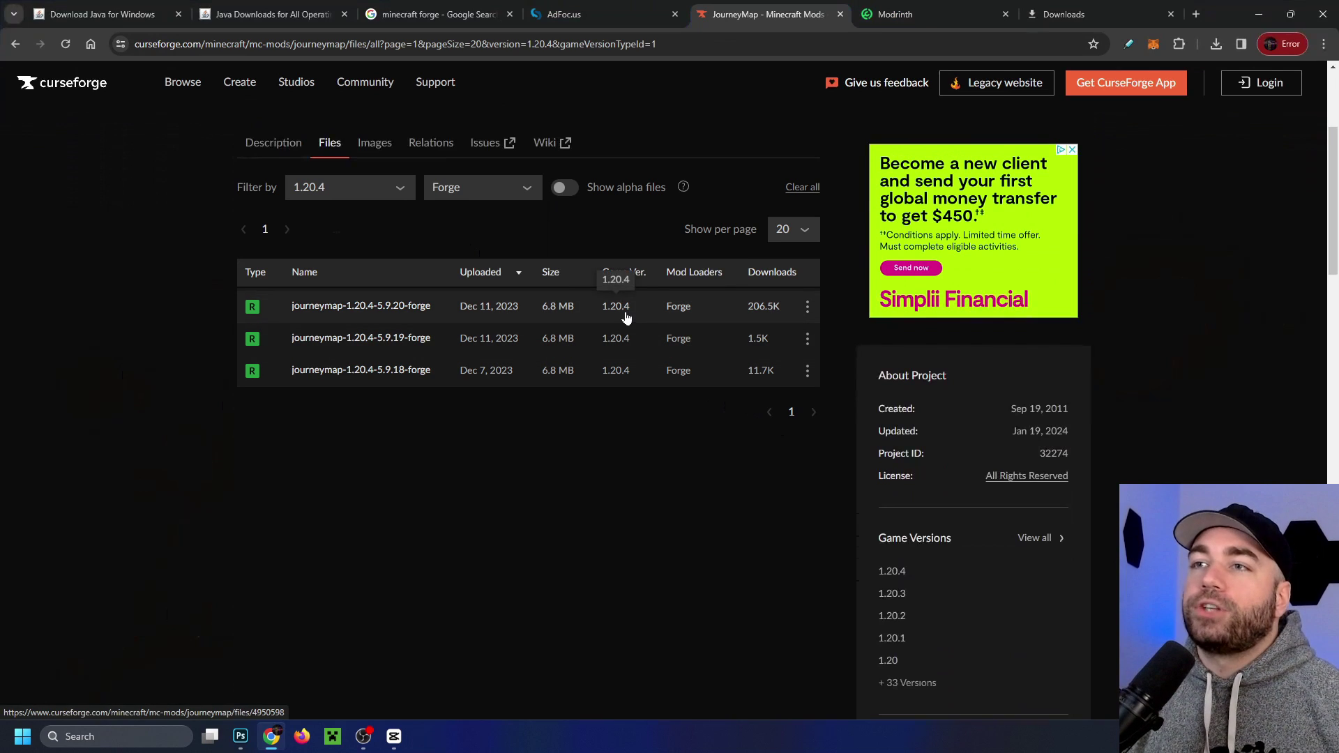
# Download the journeymap-1.20.4-5.9.20-forge file and show it in its download folder.
pyautogui.click(809, 307)
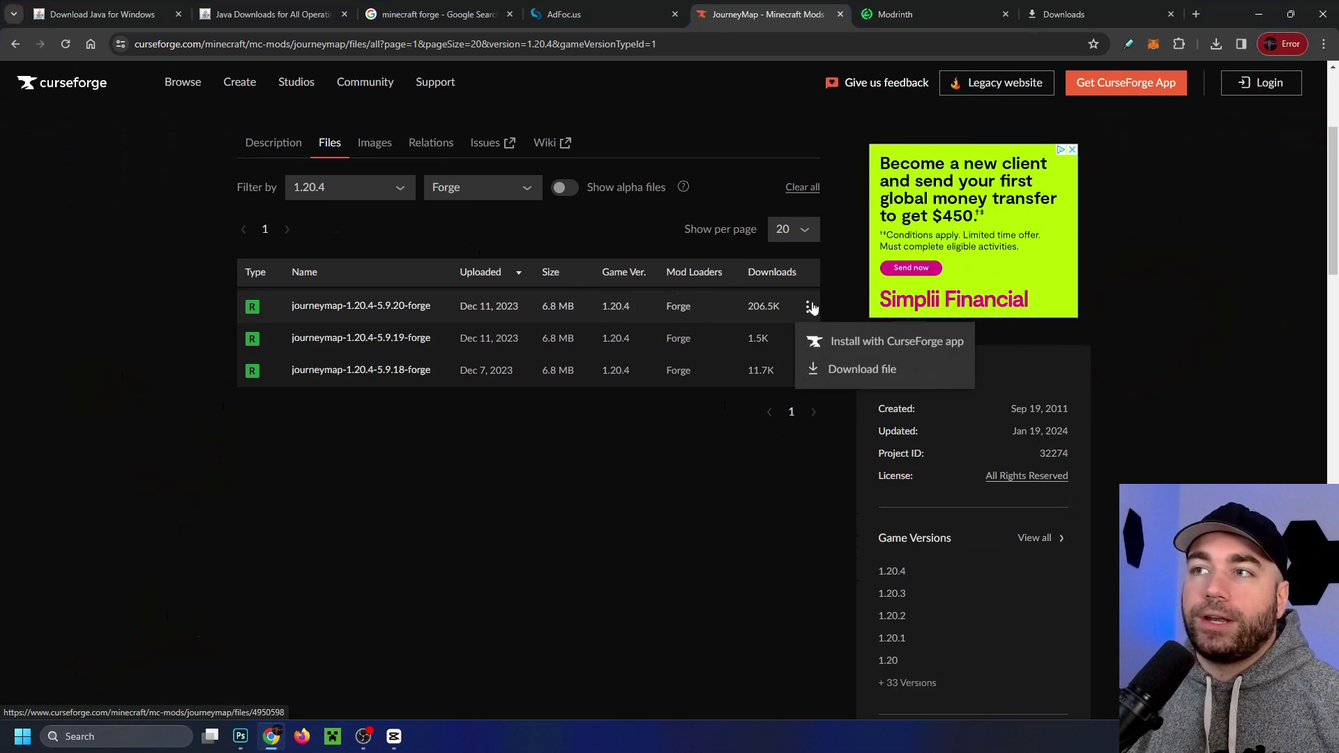
pyautogui.click(859, 369)
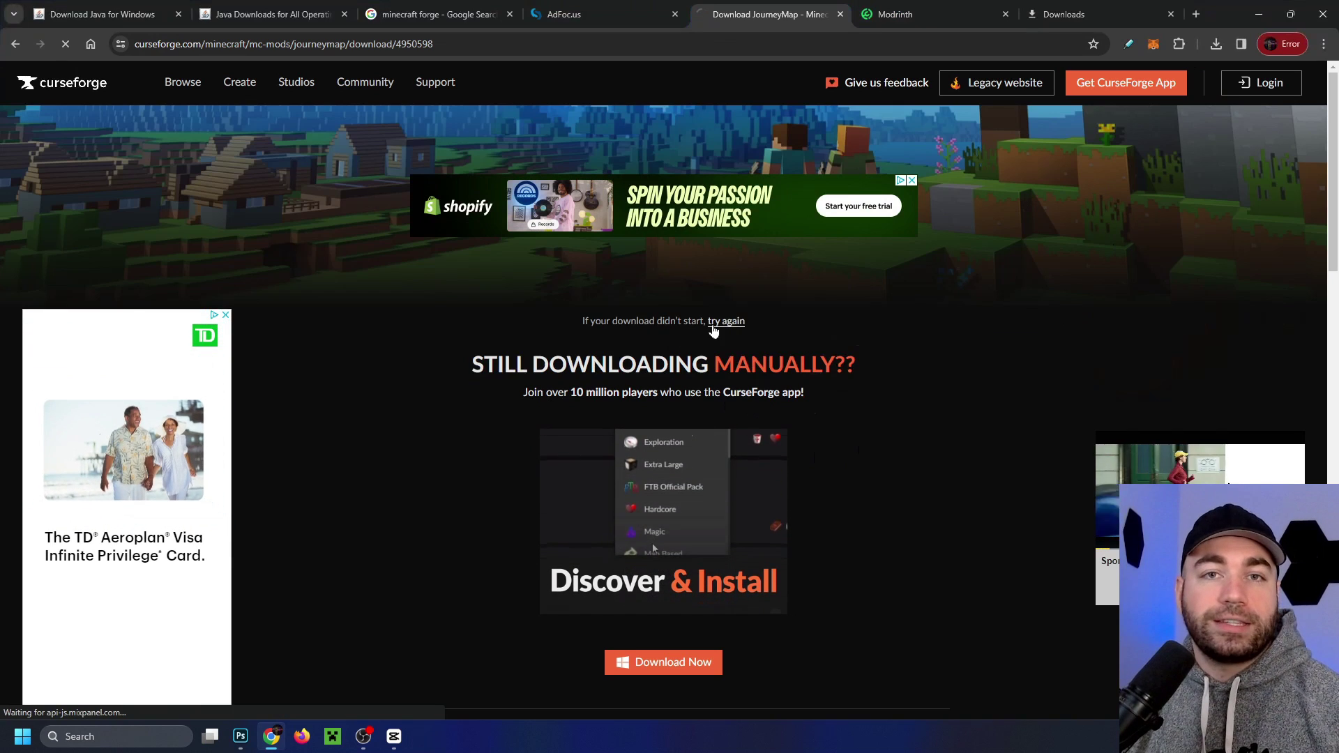
pyautogui.click(1216, 45)
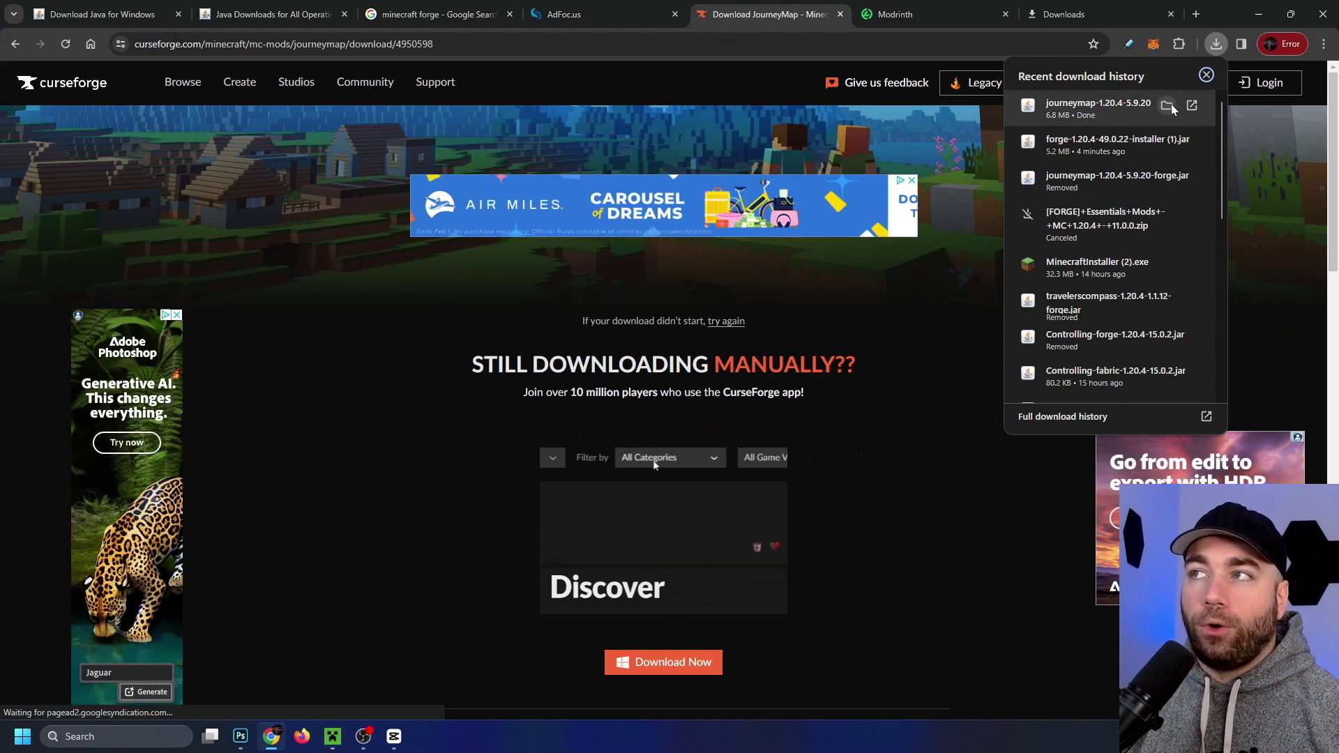
pyautogui.click(1167, 106)
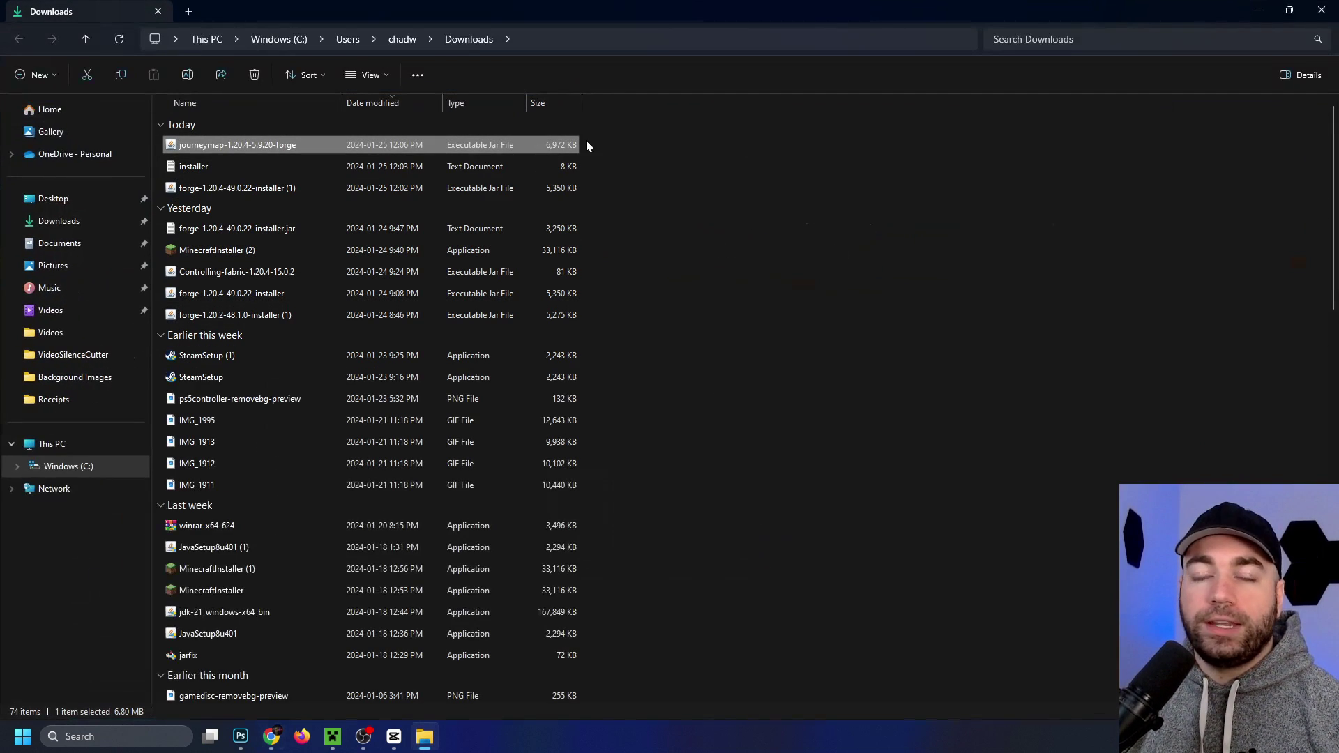
# Move the journeymap-1.20.4-5.9.20-forge file from the Downloads folder to an empty spot on the desktop beside the existing icons.
pyautogui.moveTo(714, 6); pyautogui.dragTo(472, 136)
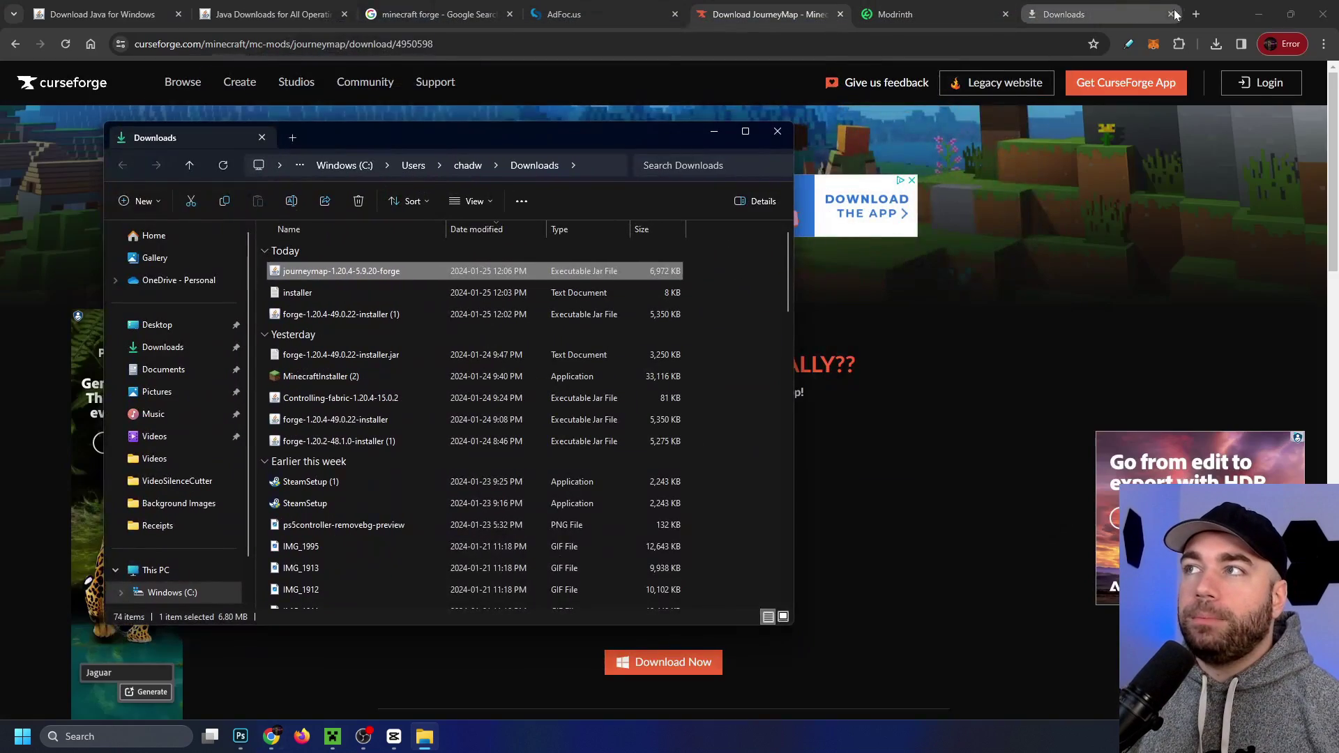
pyautogui.click(1200, 17)
pyautogui.moveTo(1201, 18); pyautogui.dragTo(655, 234)
pyautogui.click(695, 235)
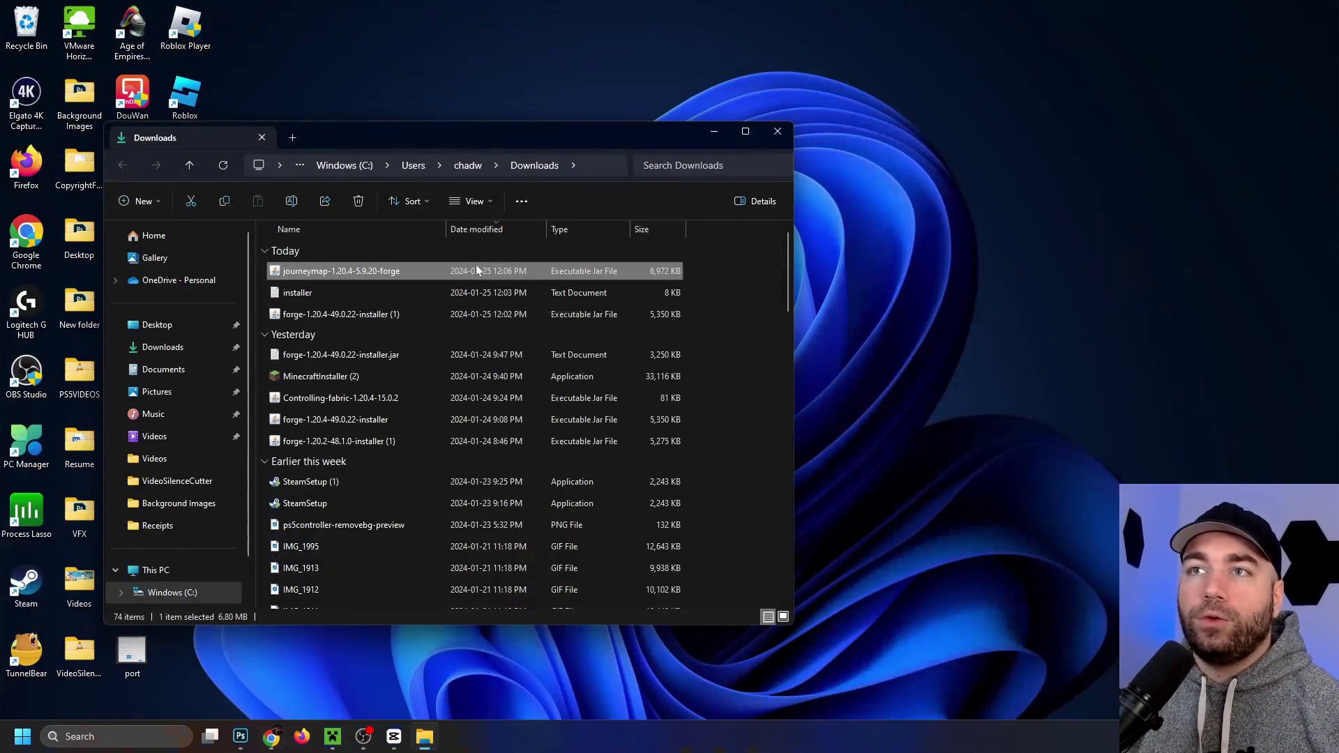
pyautogui.moveTo(385, 277); pyautogui.dragTo(837, 250)
pyautogui.click(778, 131)
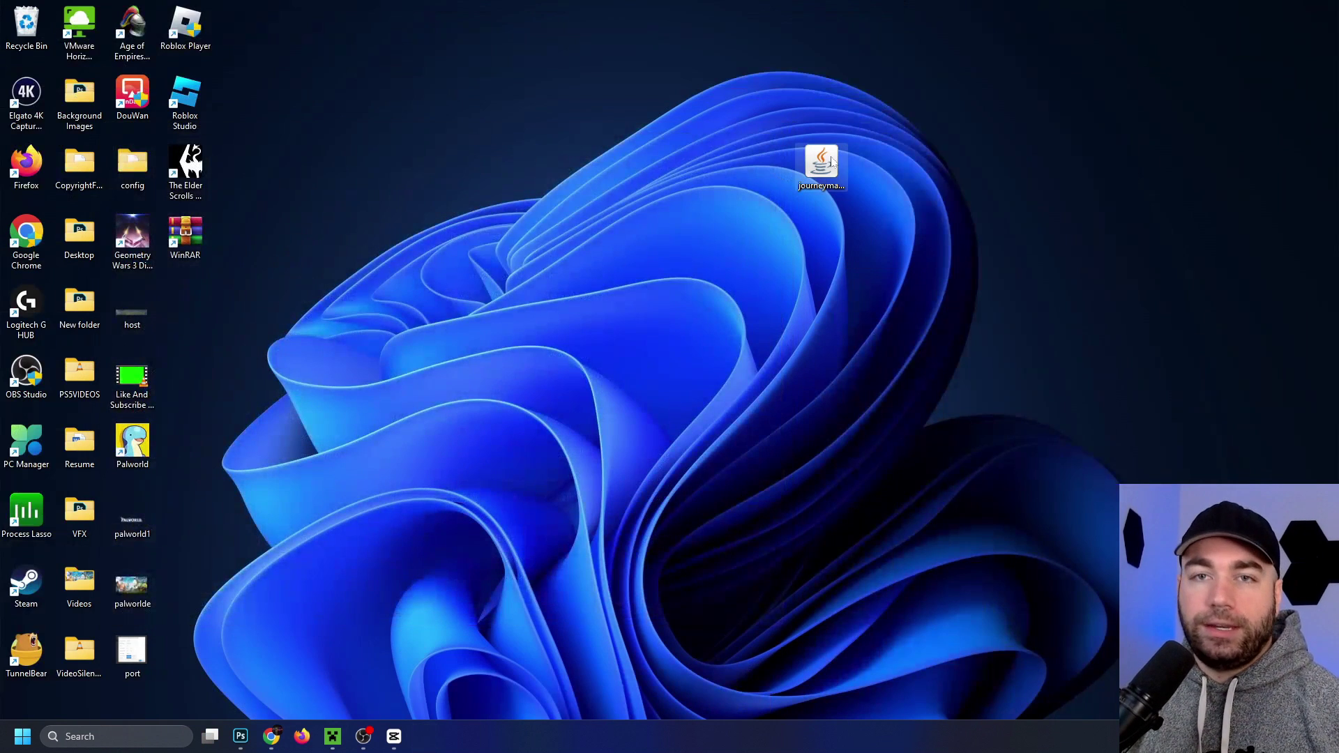
pyautogui.moveTo(821, 162); pyautogui.dragTo(342, 301)
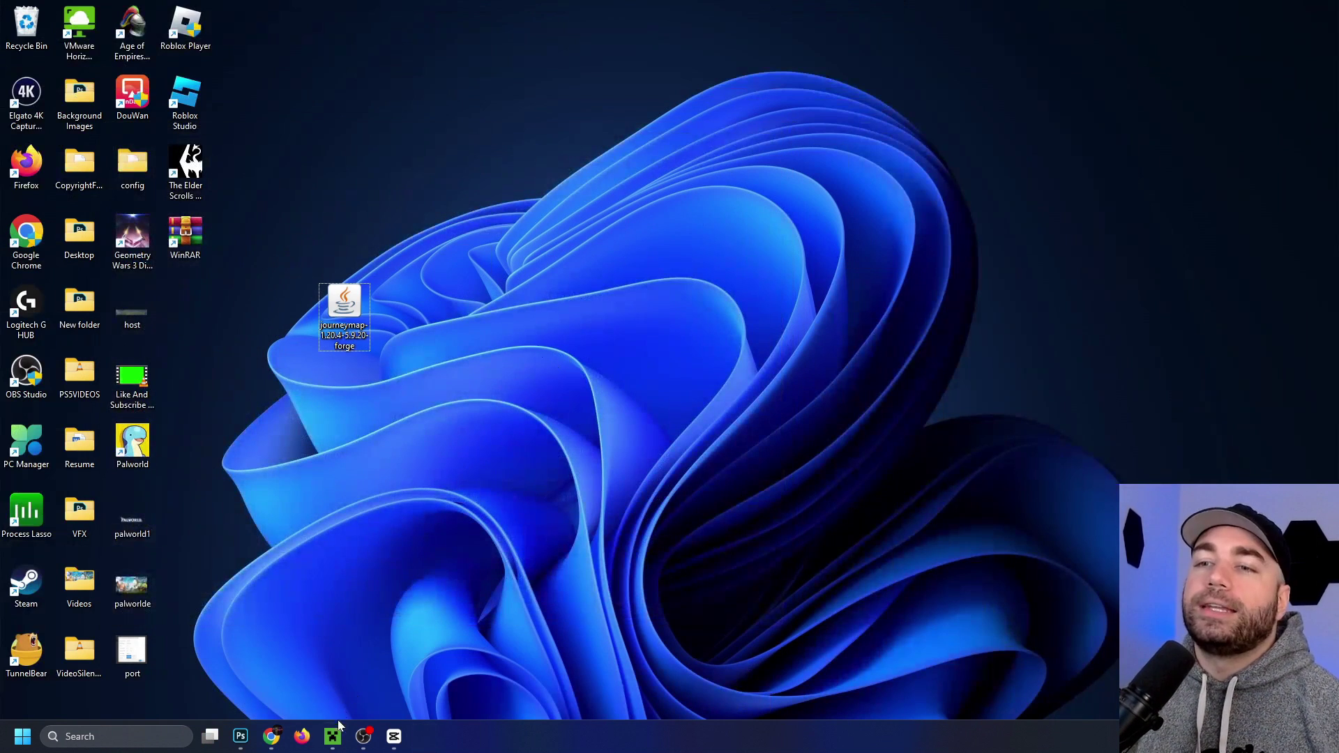
# Switch to the Minecraft Launcher, try the Latest release installation, and select the forge 1.20.4-forge-49.0.22 installation again.
pyautogui.click(335, 732)
pyautogui.scroll(-2, 380, 530)
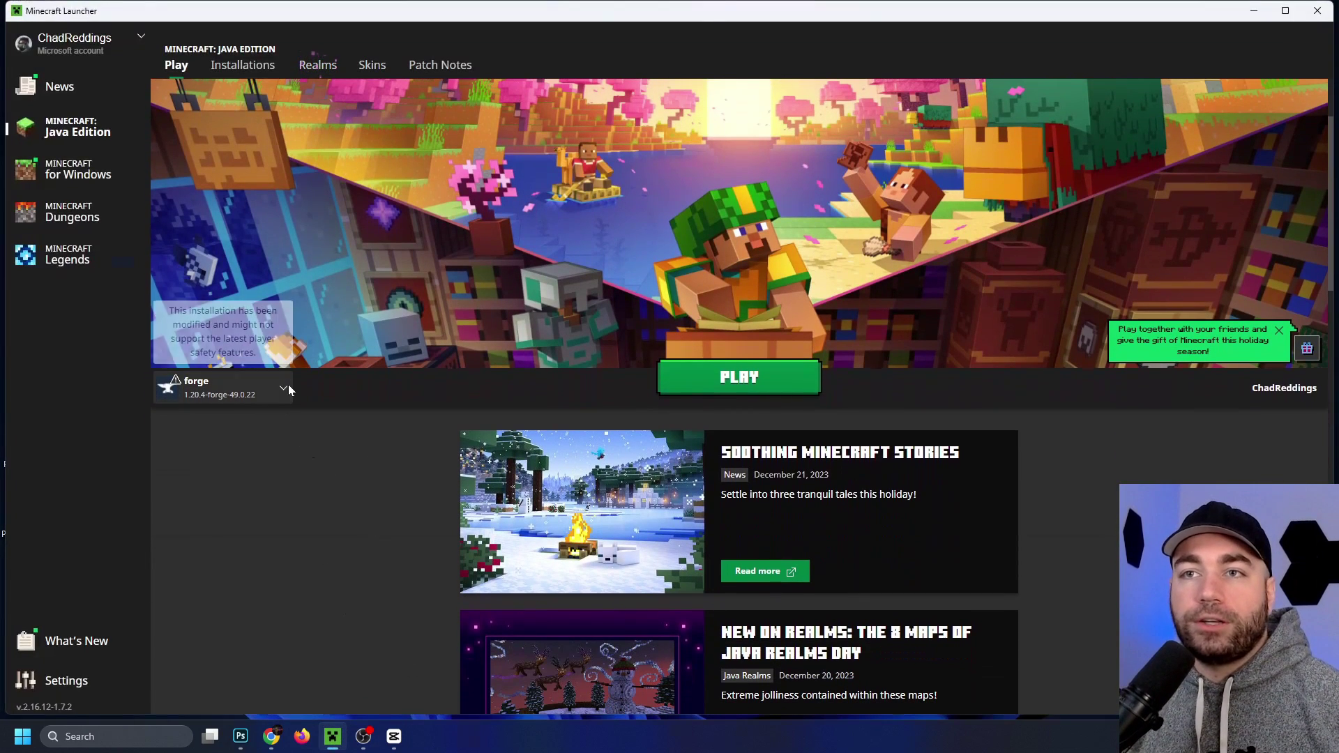
pyautogui.click(285, 385)
pyautogui.click(245, 319)
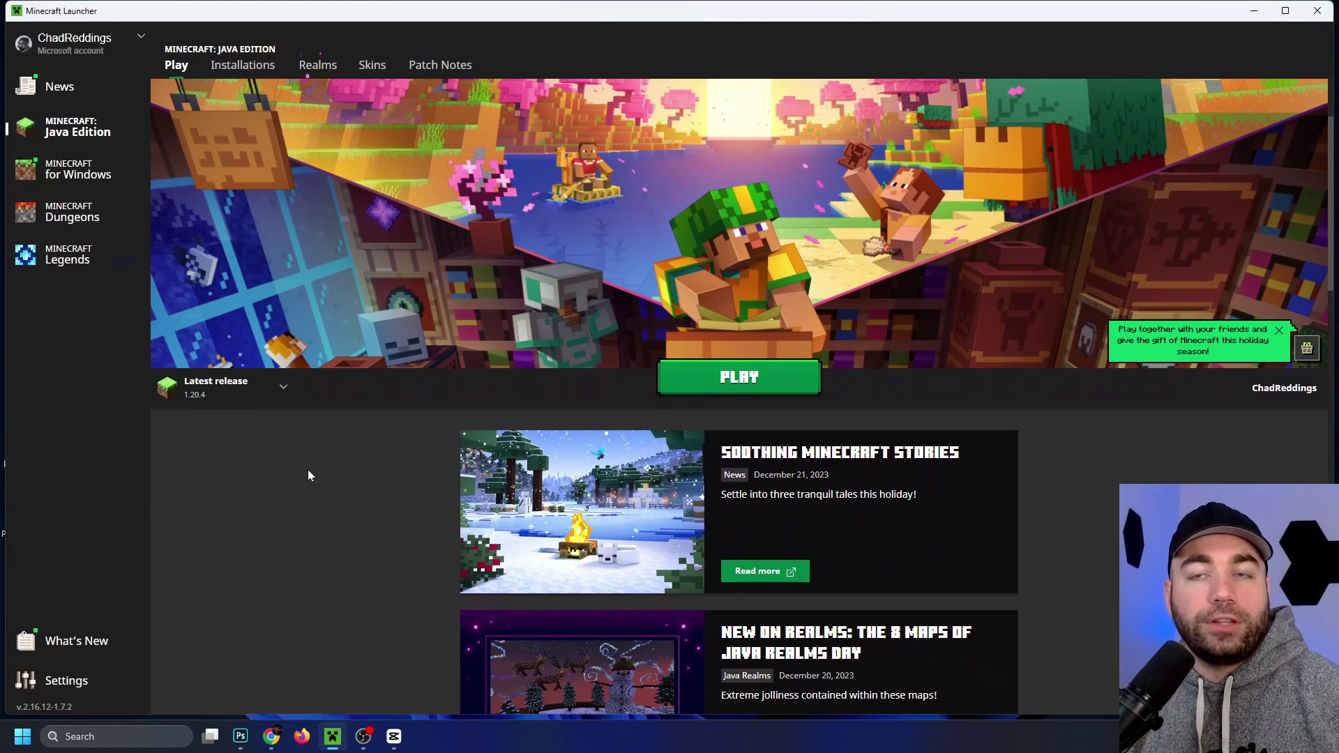
pyautogui.click(287, 387)
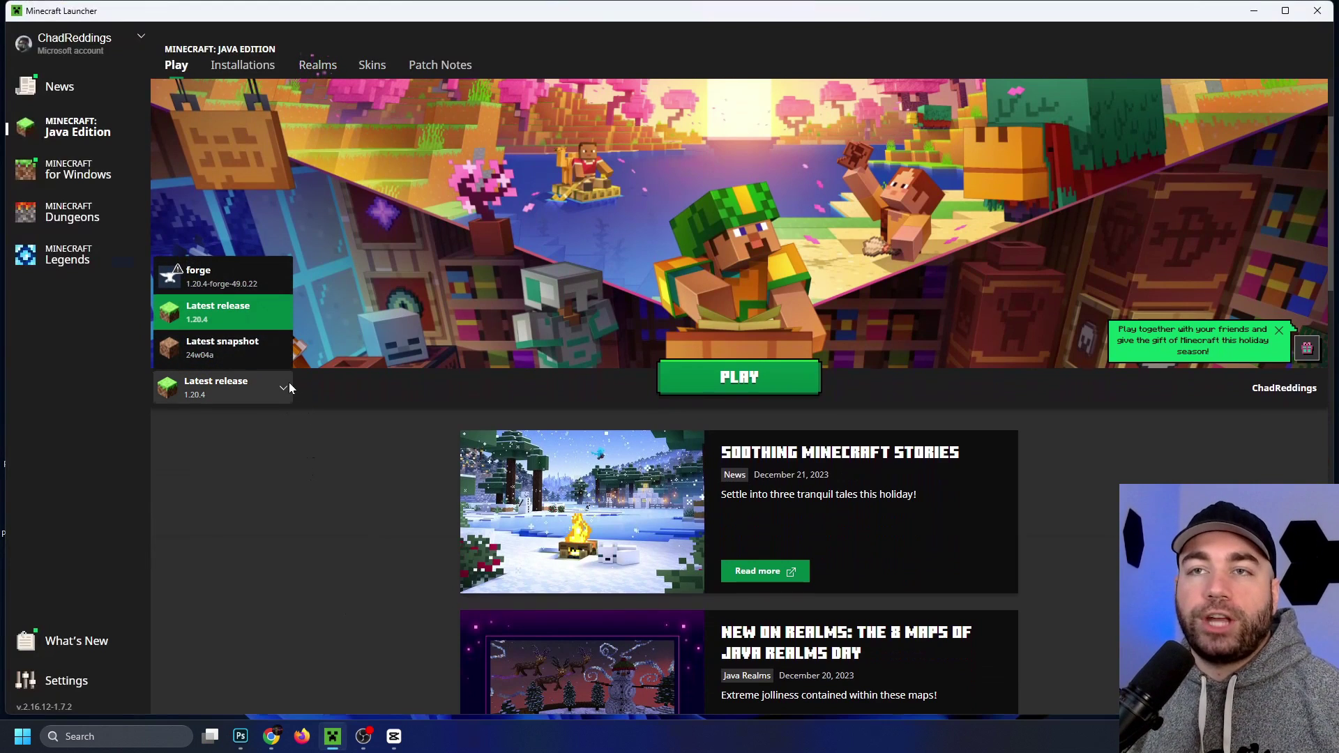
pyautogui.click(262, 269)
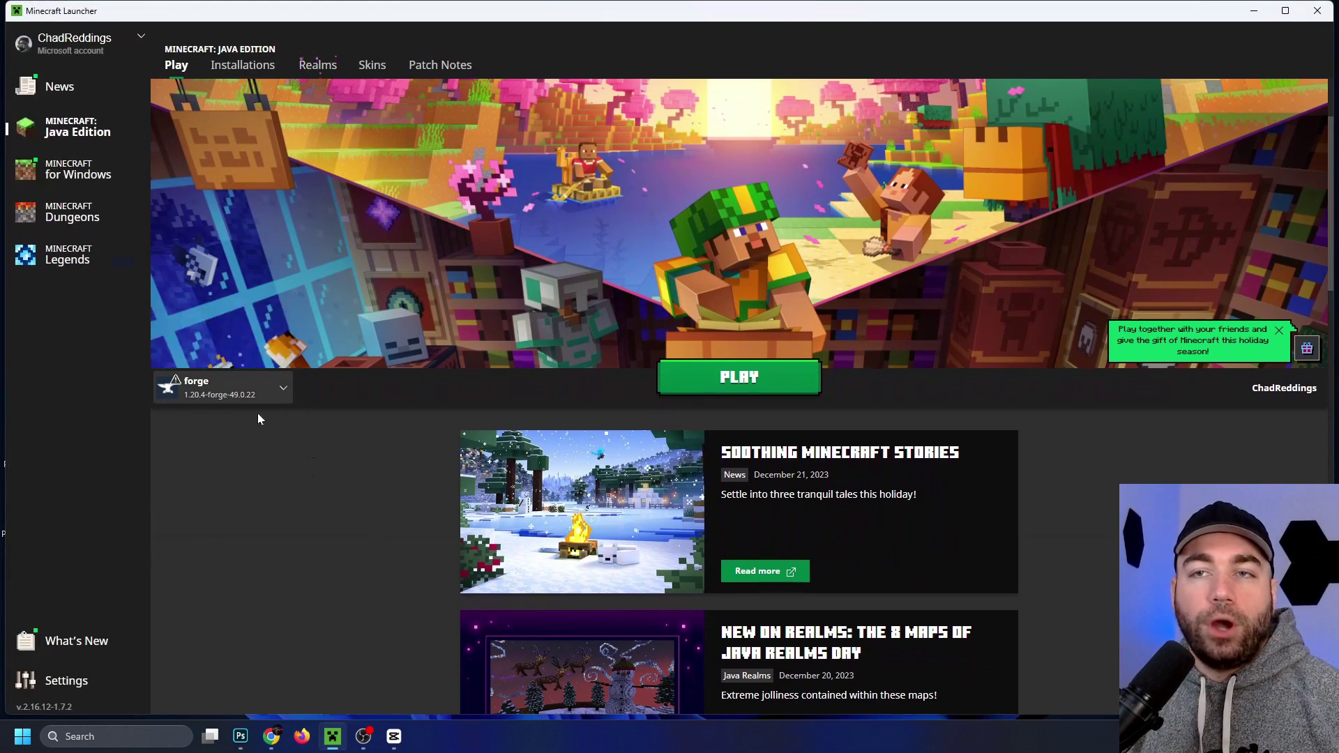
# Start a new Java Edition installation named Loader with version release 1.20.4-forge-49.0.22.
pyautogui.scroll(1, 236, 425)
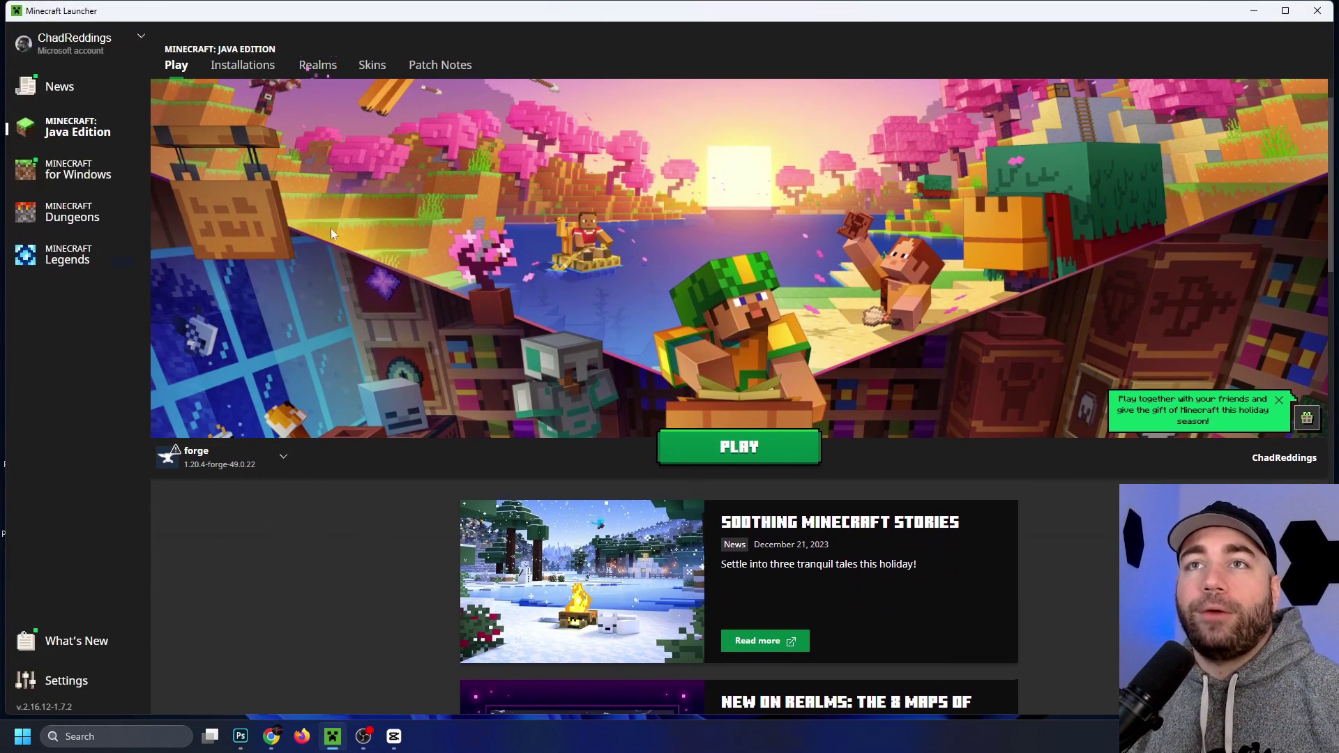
pyautogui.click(244, 67)
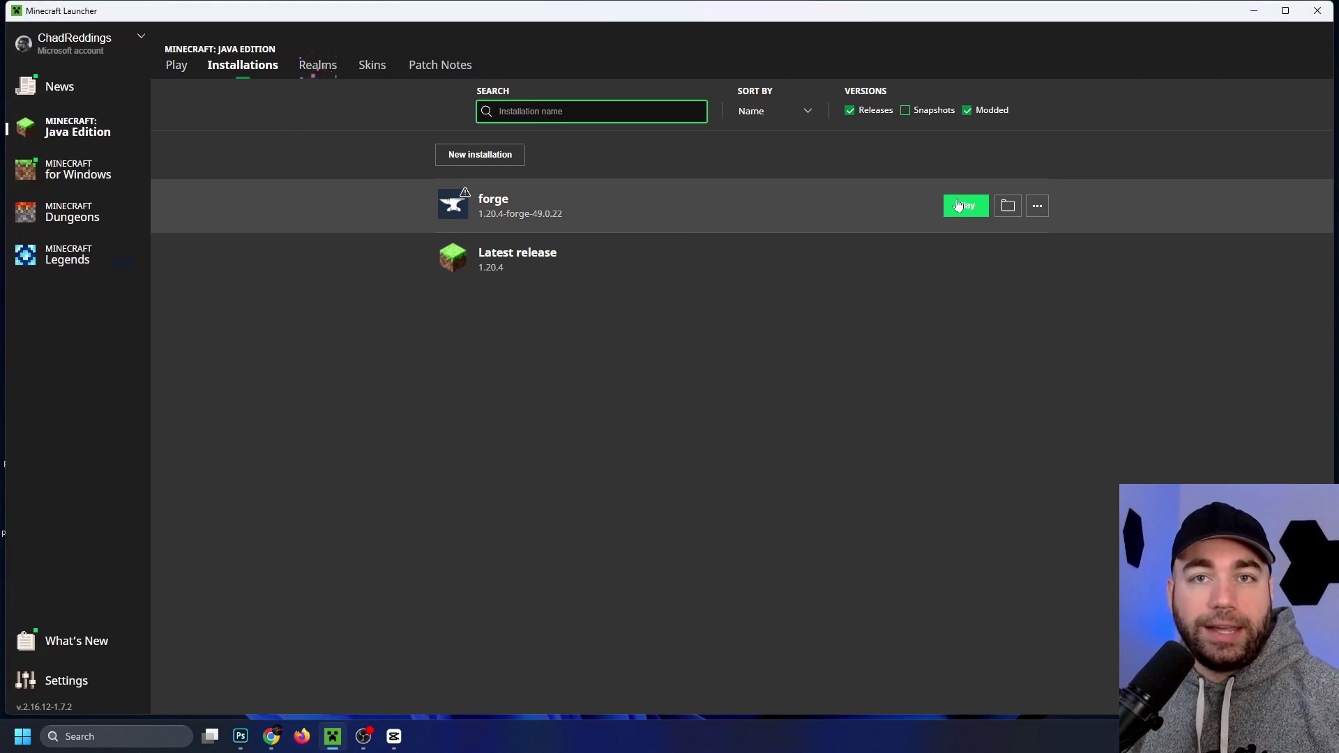
pyautogui.click(478, 154)
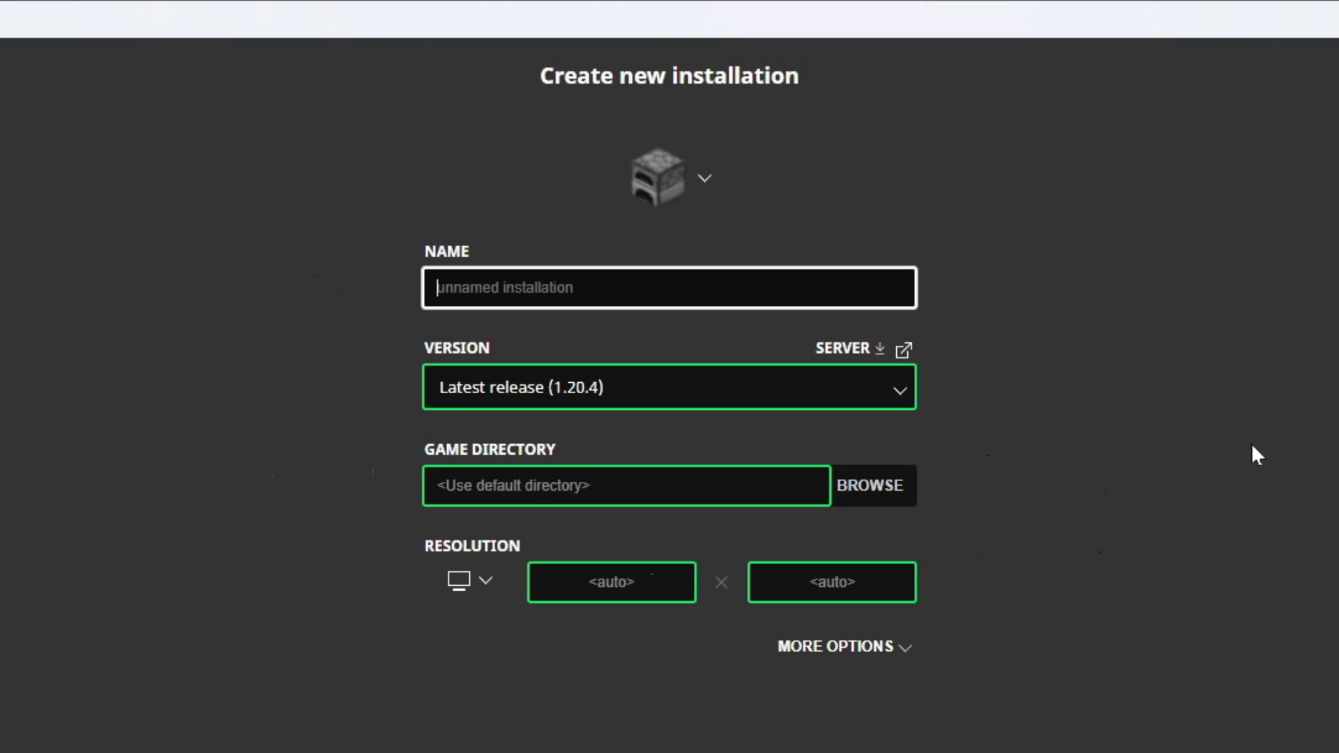
pyautogui.write('Loader')
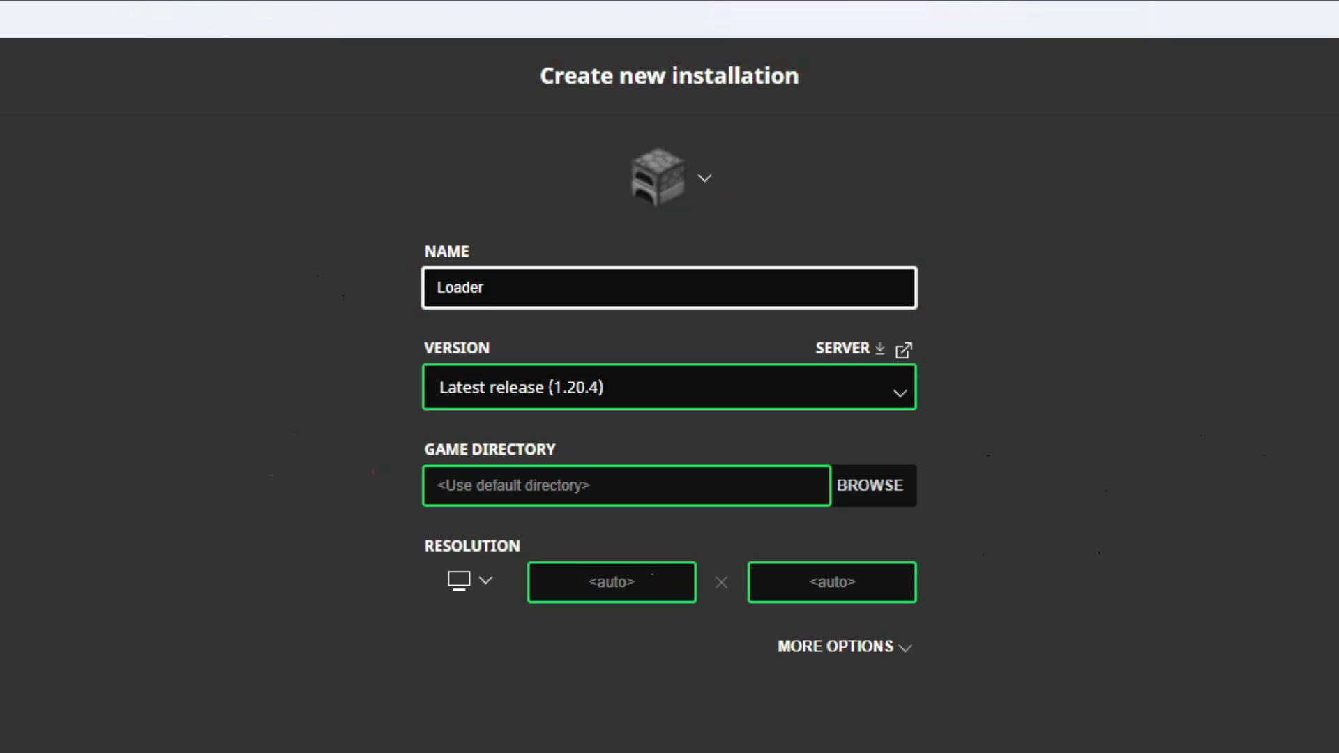
pyautogui.click(669, 387)
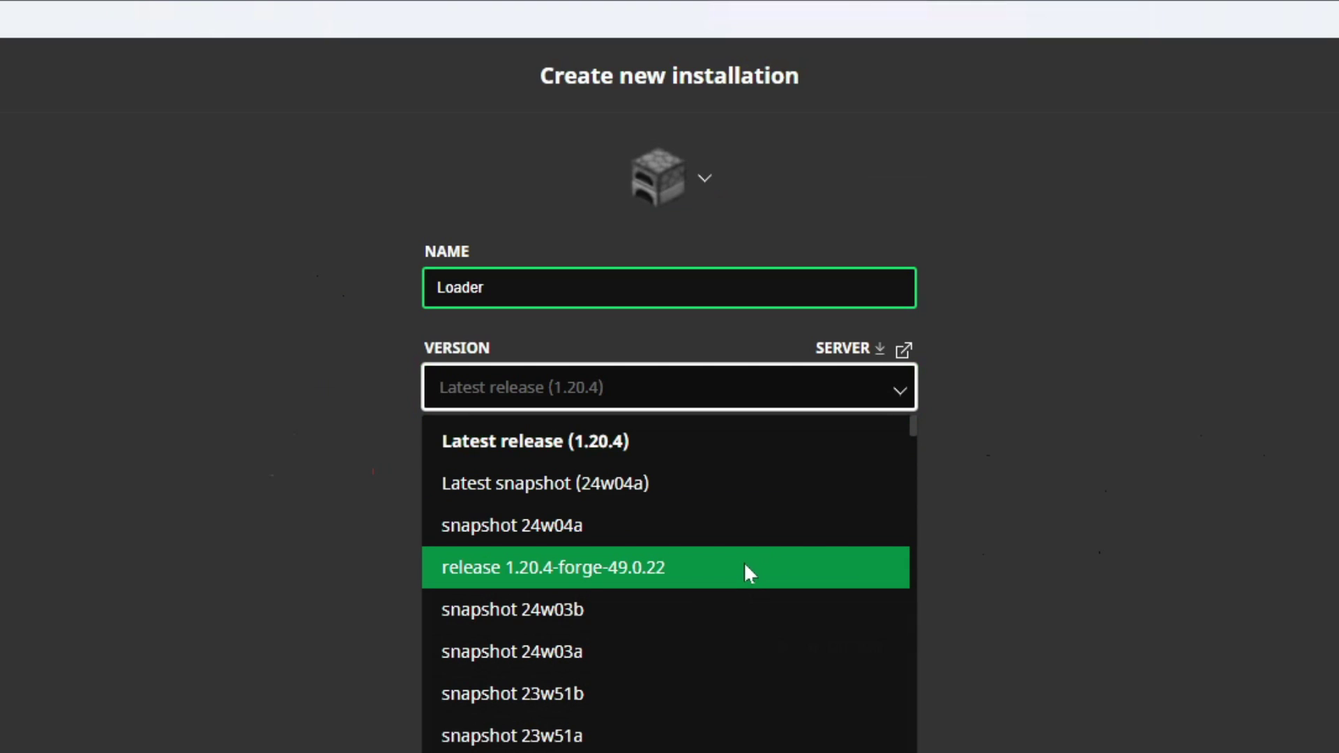
pyautogui.scroll(-5, 743, 562)
pyautogui.scroll(5, 743, 562)
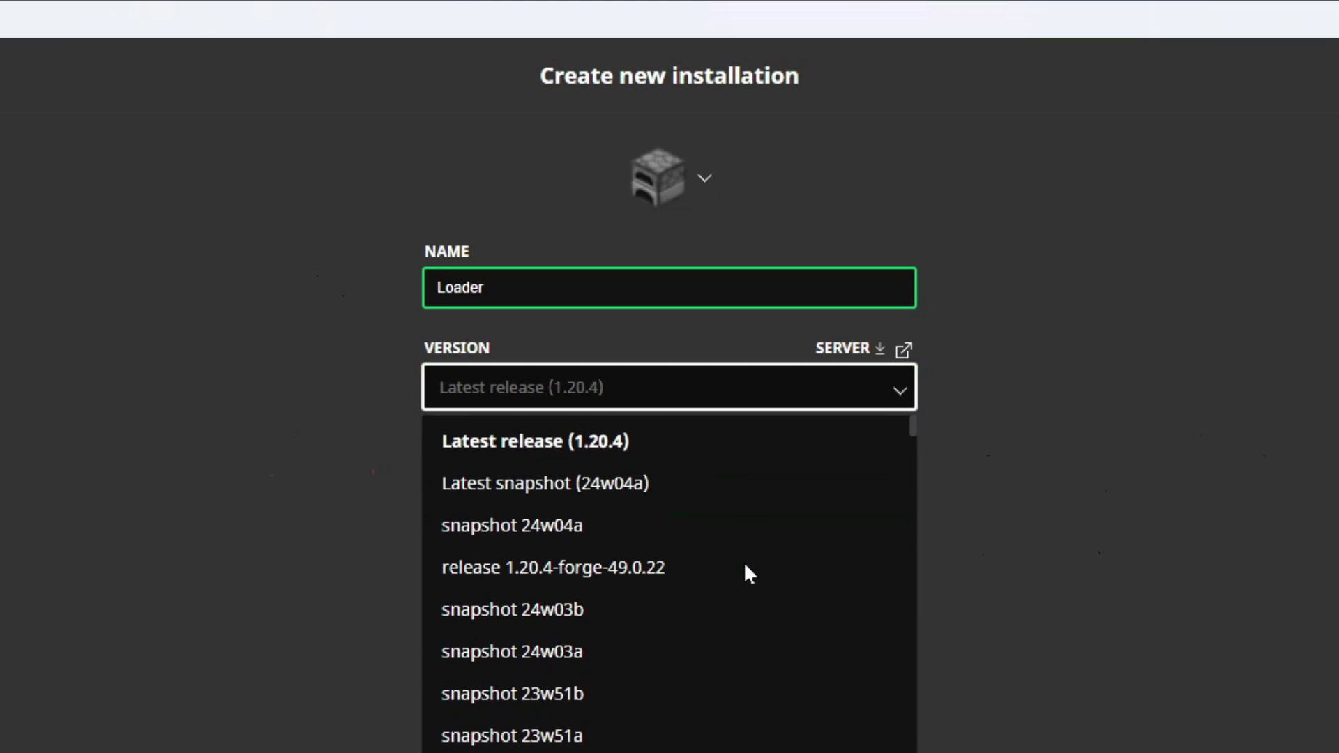
pyautogui.click(661, 580)
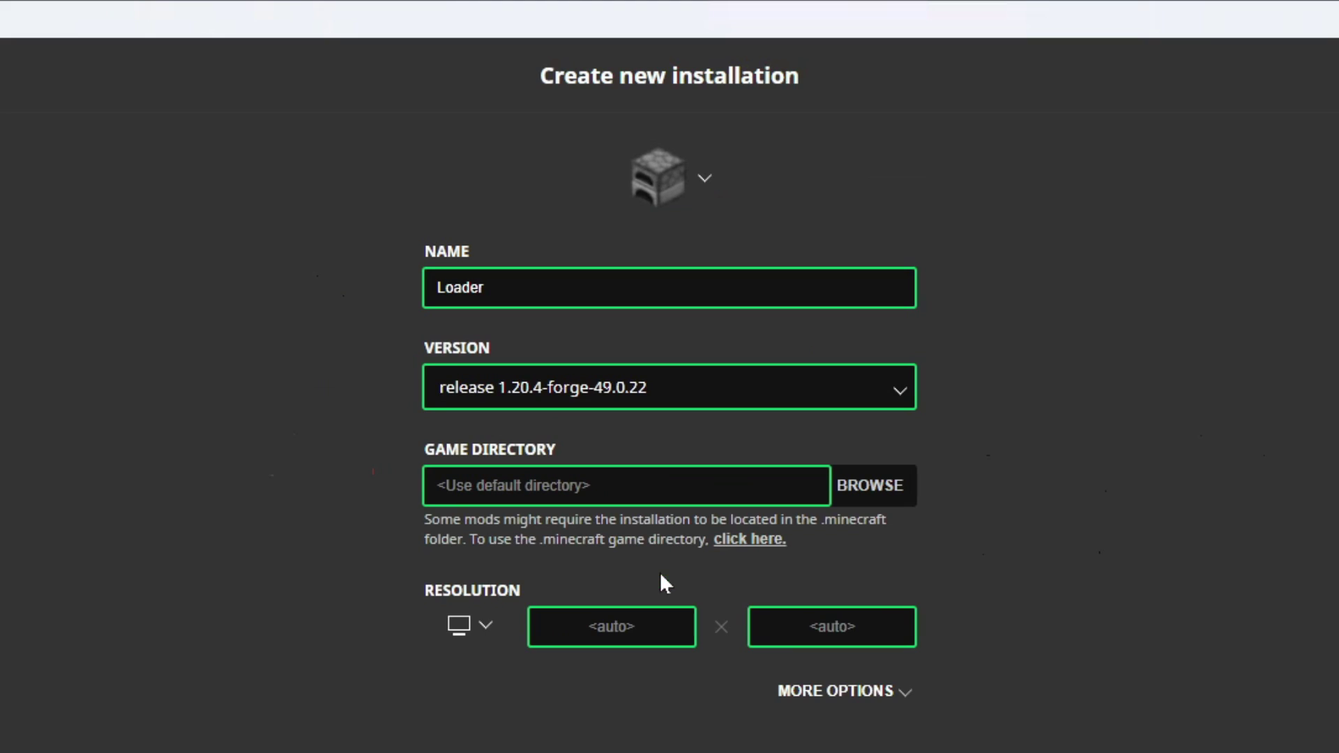
# Use the .minecraft folder as the game directory, view the resolution choices, and create the Loader installation.
pyautogui.click(760, 541)
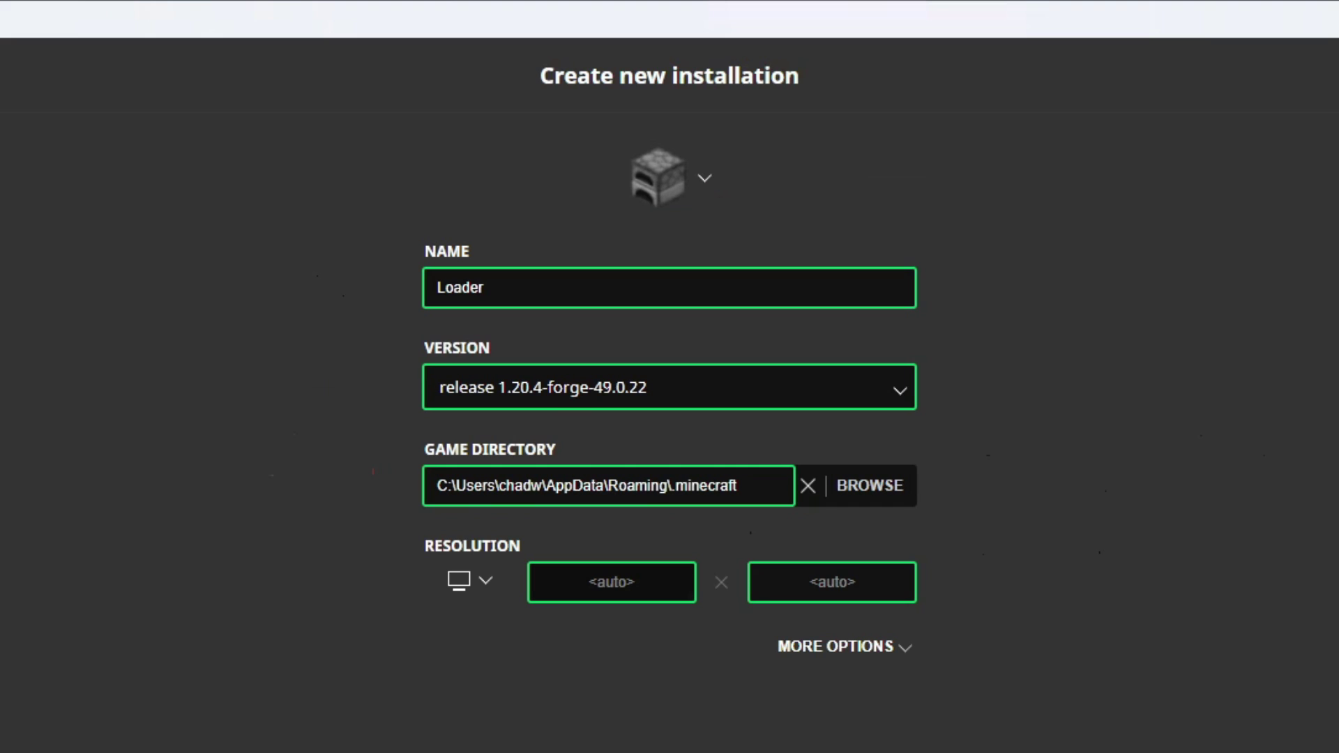
pyautogui.click(488, 584)
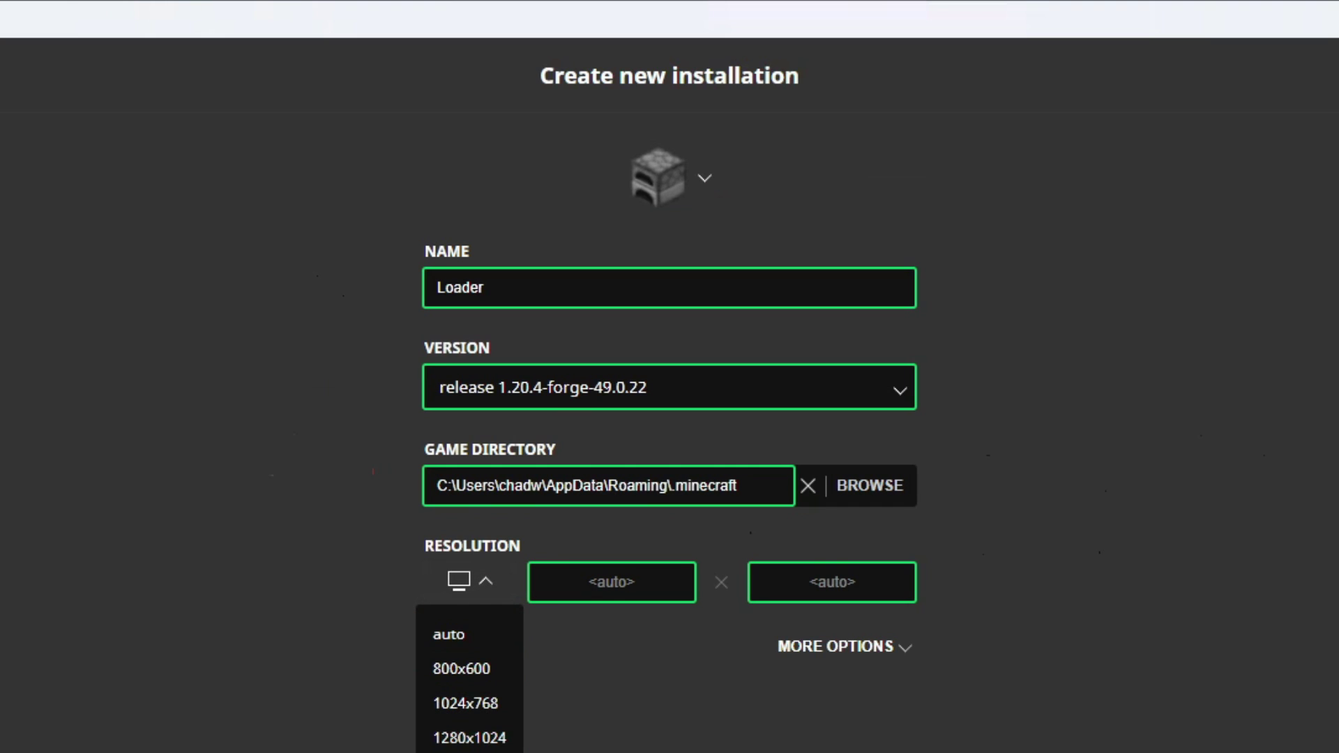
pyautogui.click(469, 751)
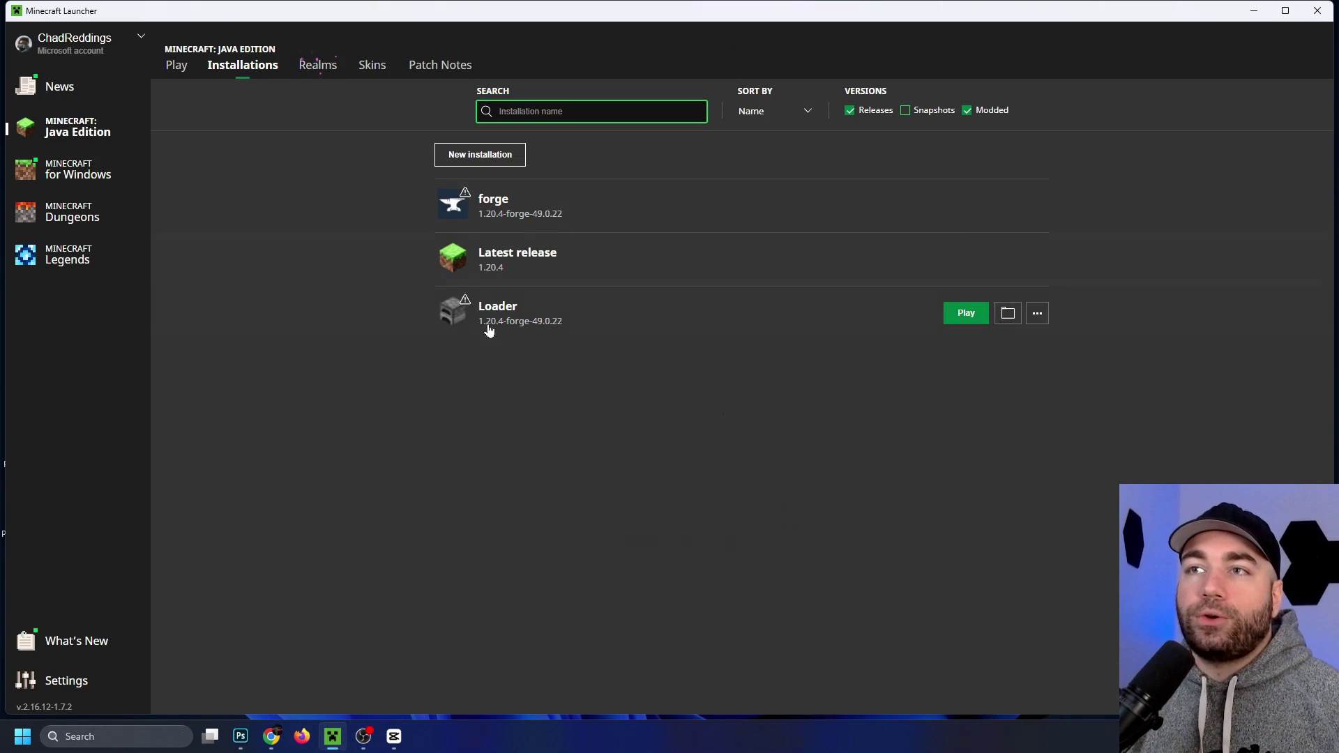
# Launch Minecraft Java Edition with the forge 1.20.4-forge-49.0.22 installation.
pyautogui.moveTo(872, 308)
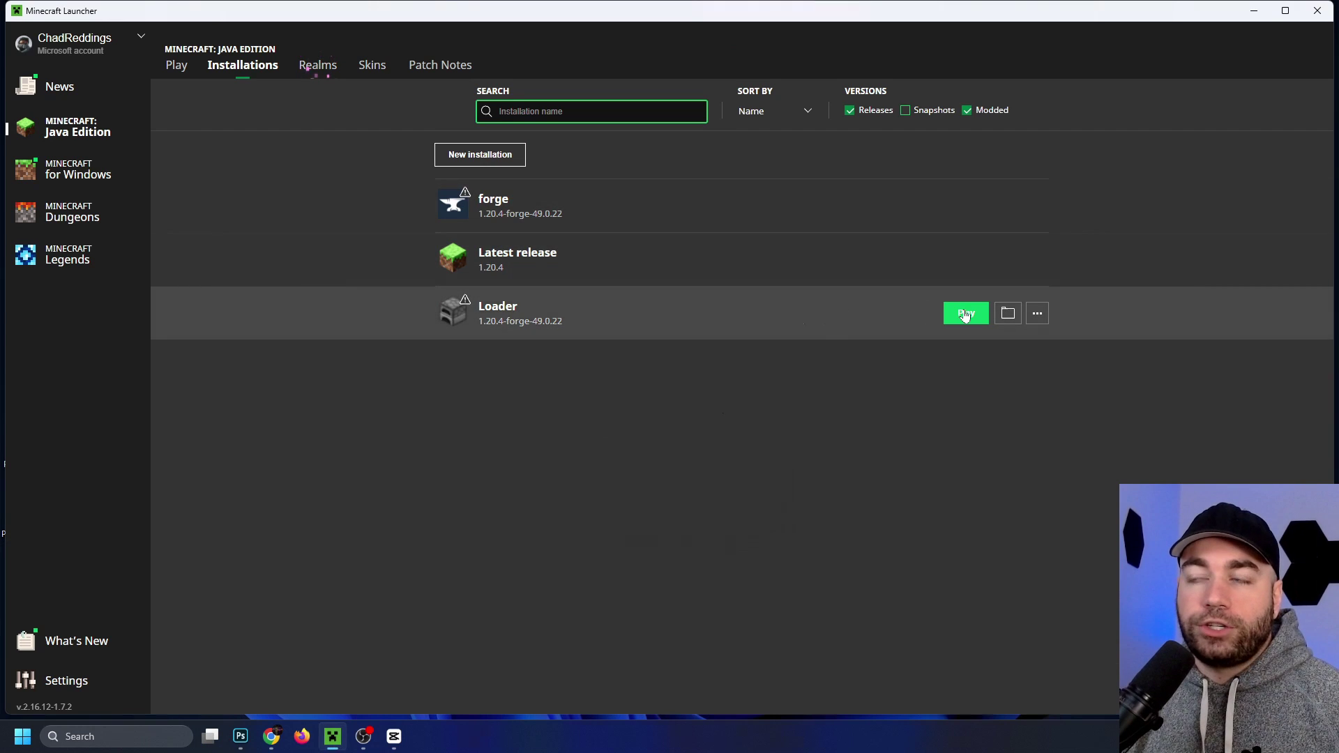
pyautogui.moveTo(501, 199)
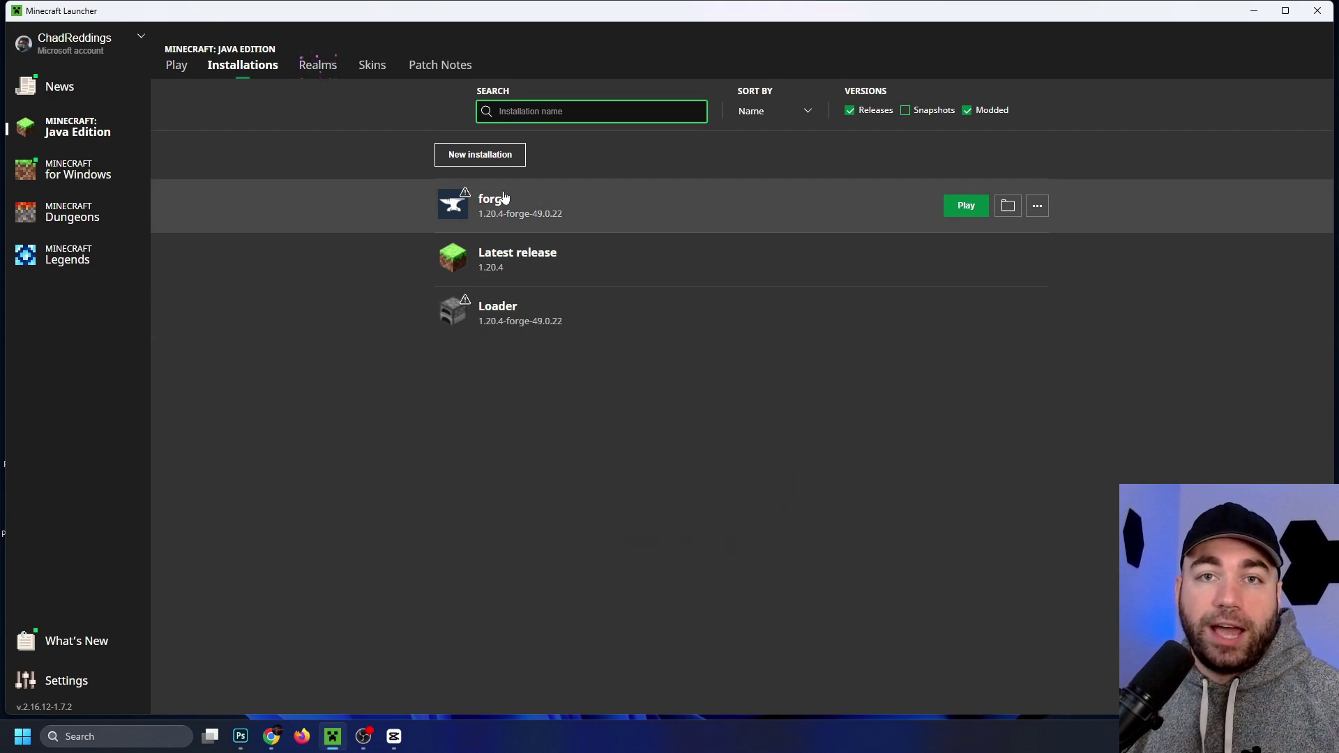
pyautogui.click(177, 66)
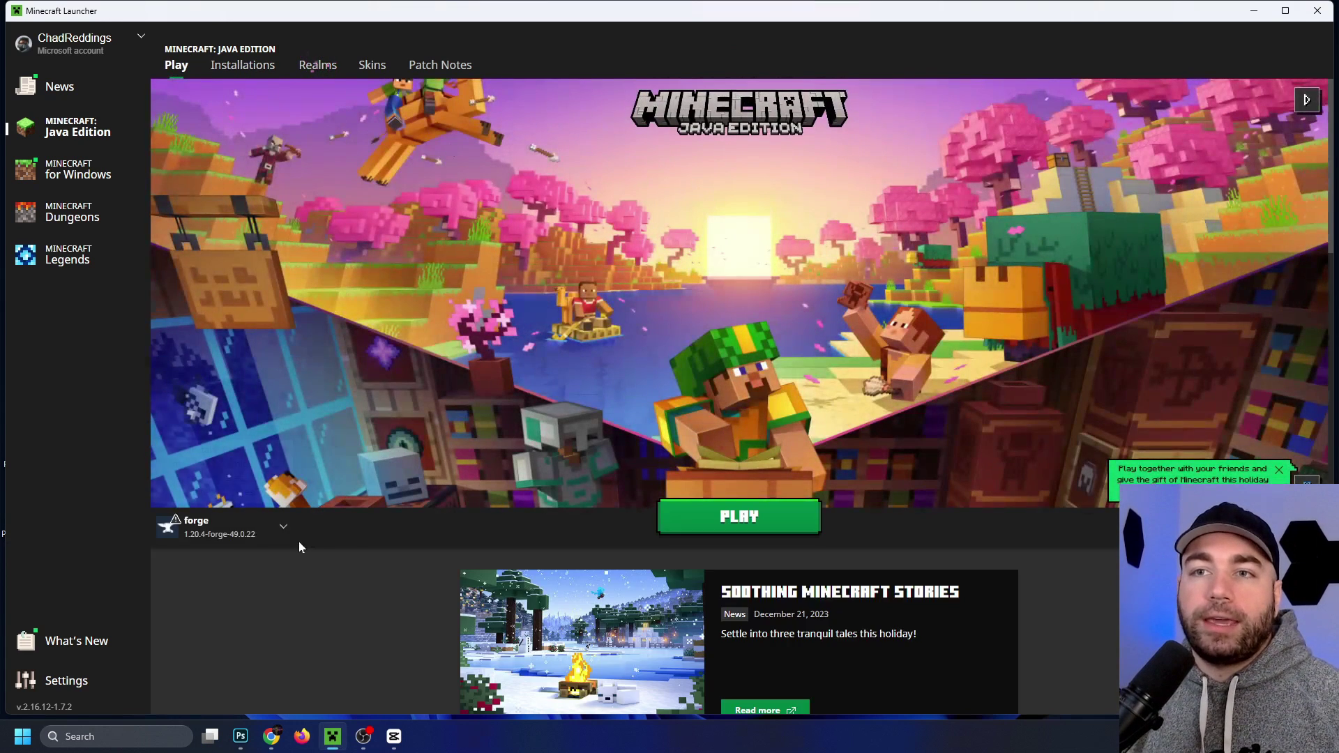
pyautogui.click(248, 525)
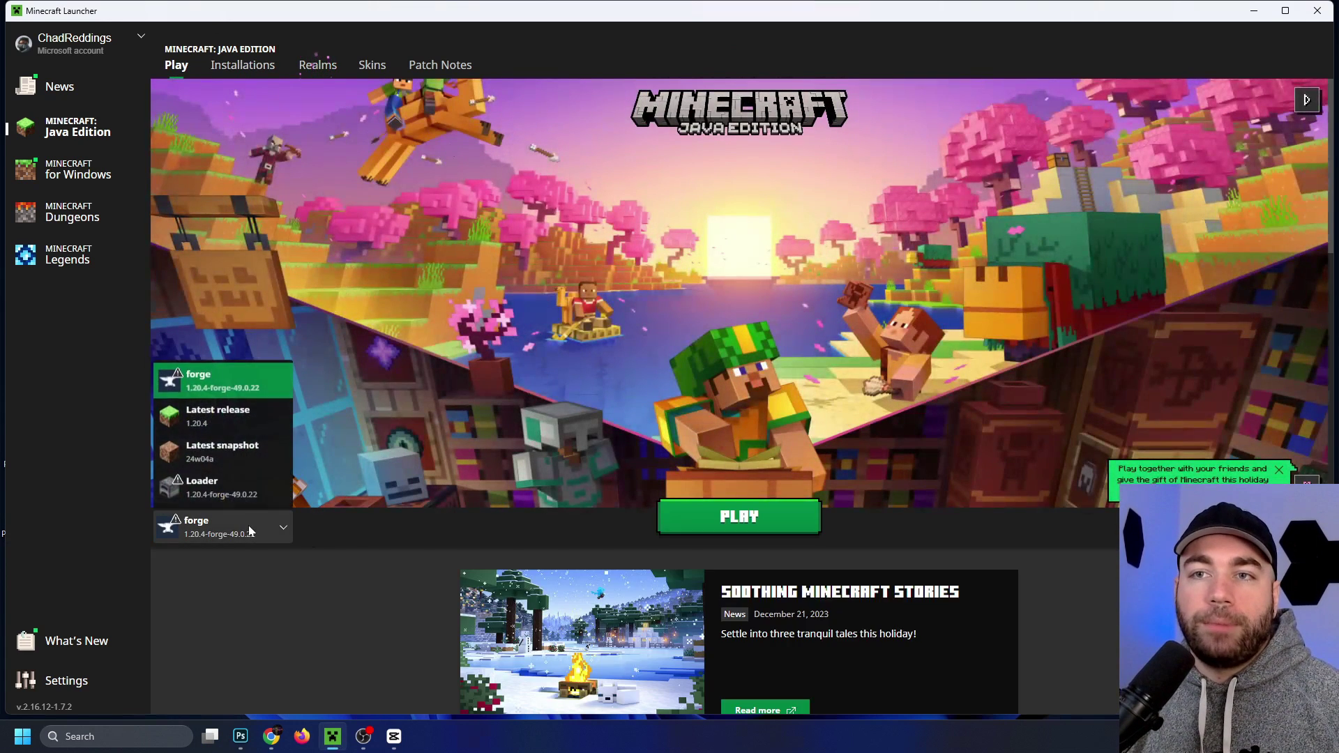
pyautogui.click(737, 513)
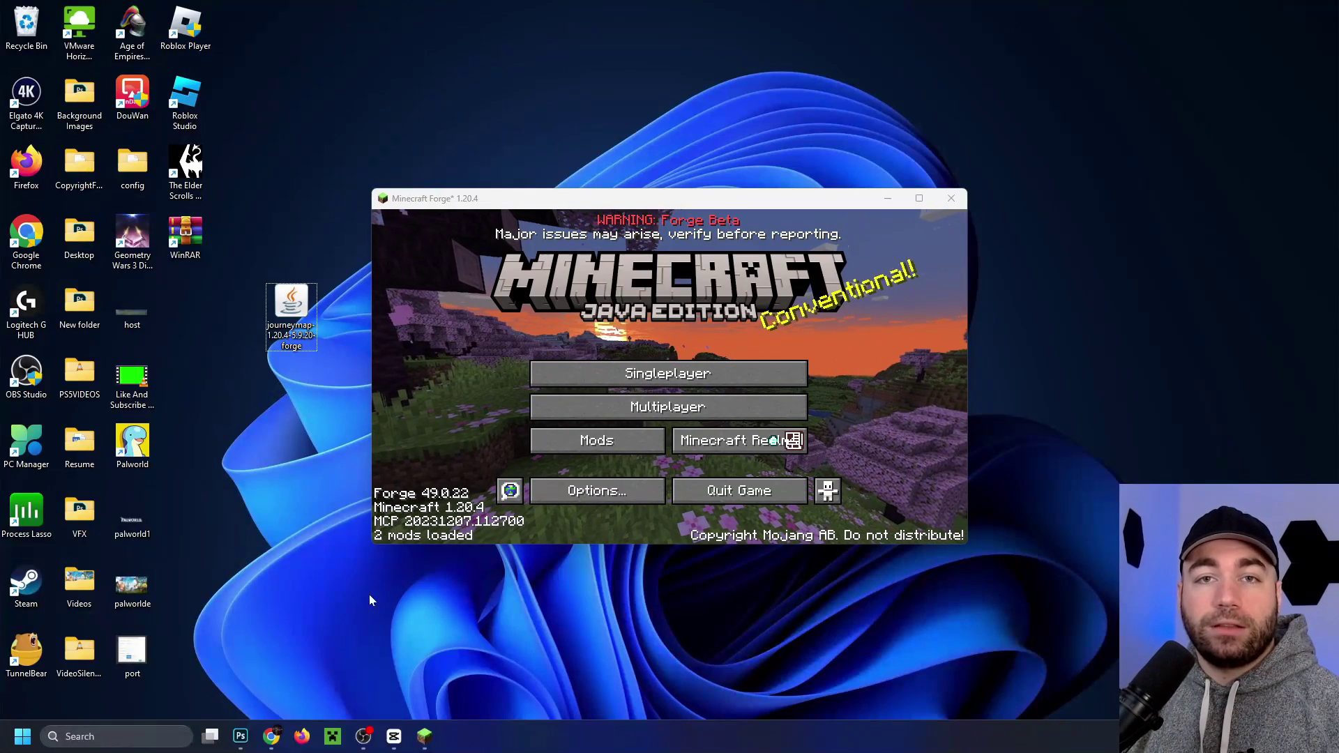
# Move the journeymap-1.20.4-5.9.20-forge file from the desktop into Minecraft's mods folder and close the game.
pyautogui.click(612, 440)
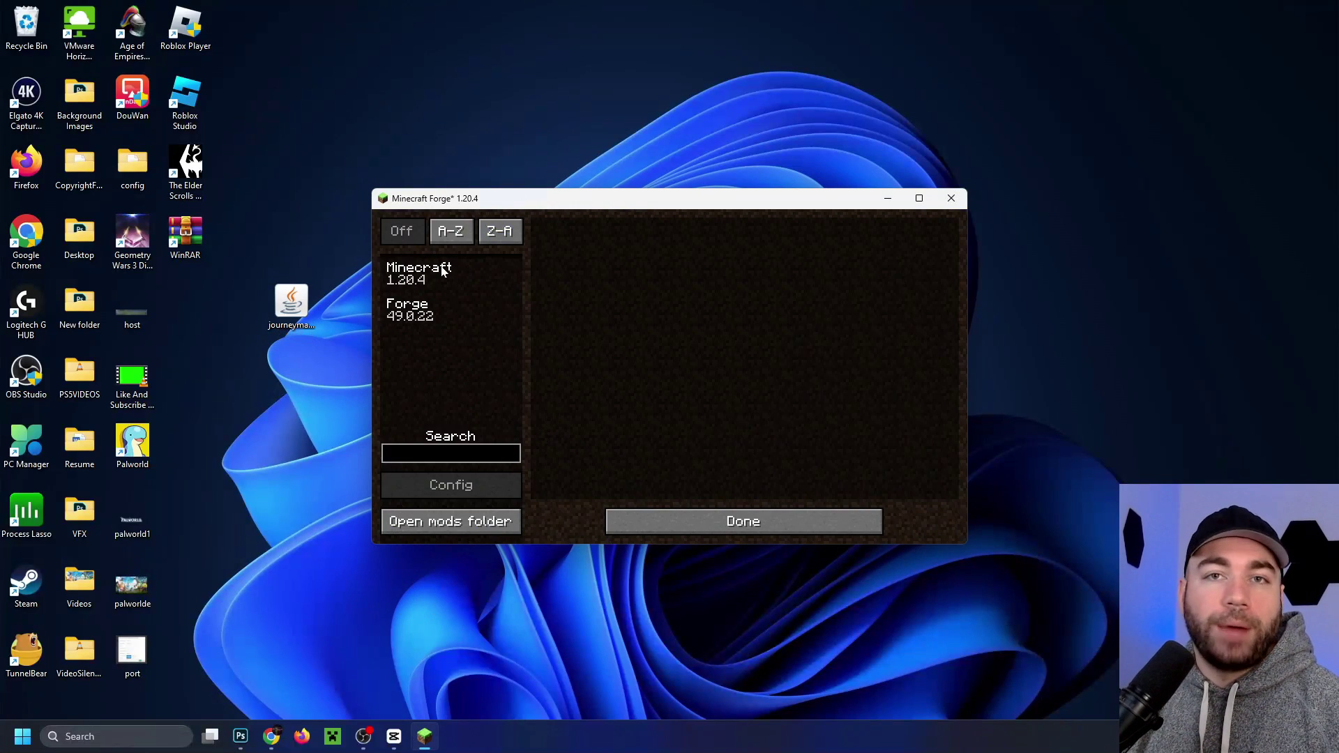
pyautogui.click(471, 530)
pyautogui.moveTo(398, 135); pyautogui.dragTo(783, 132)
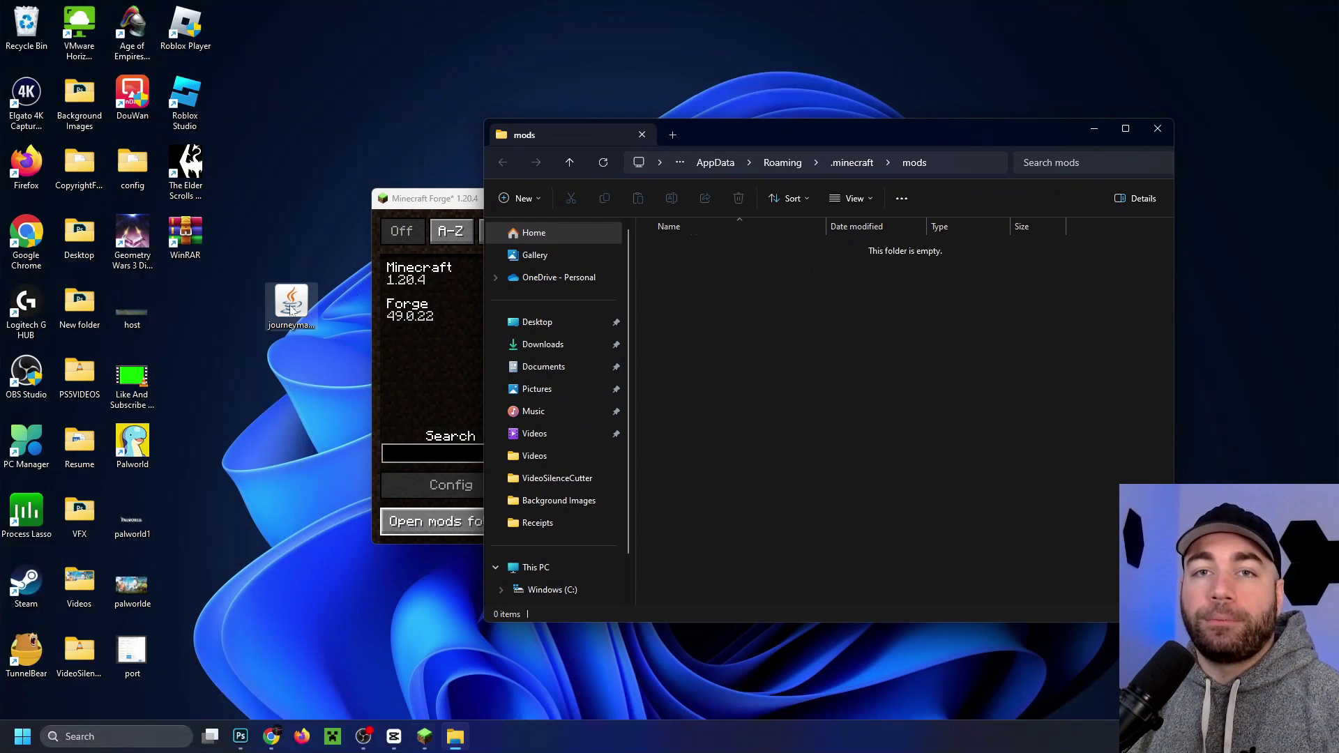
pyautogui.moveTo(291, 308); pyautogui.dragTo(712, 316)
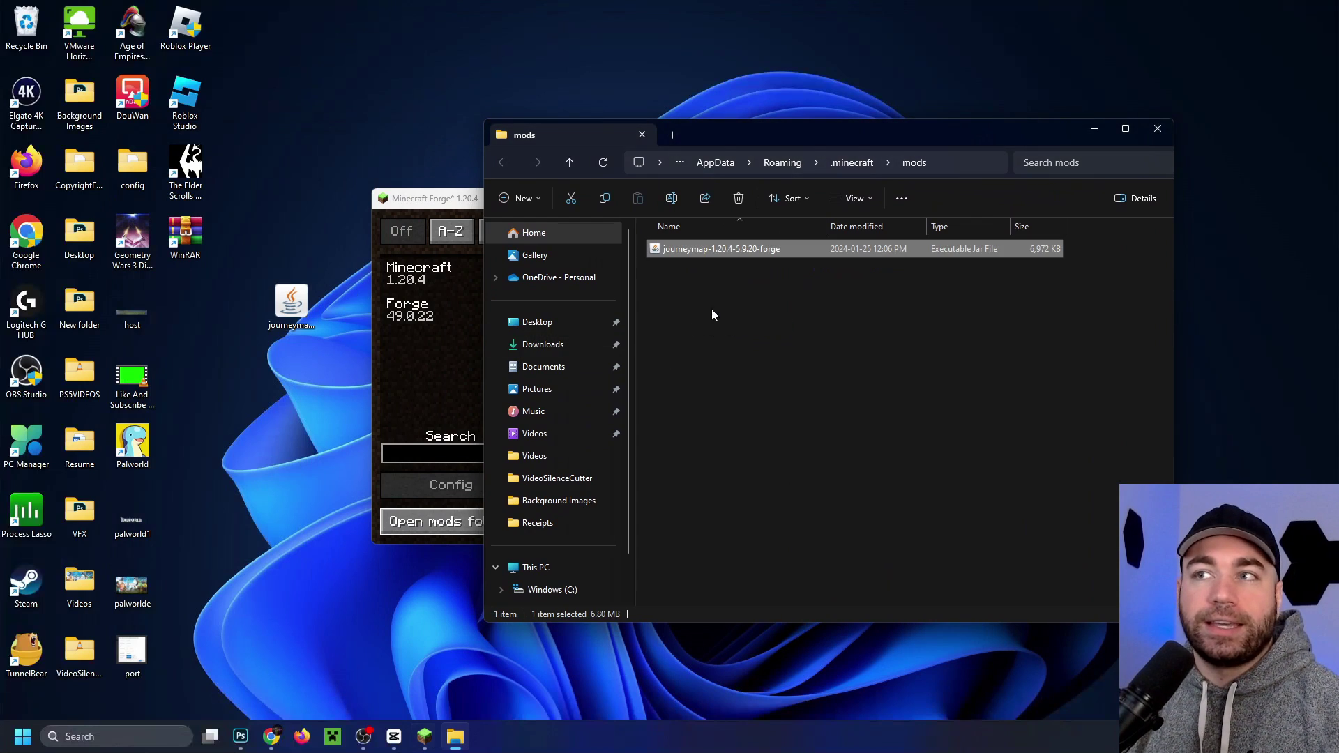
pyautogui.click(1161, 131)
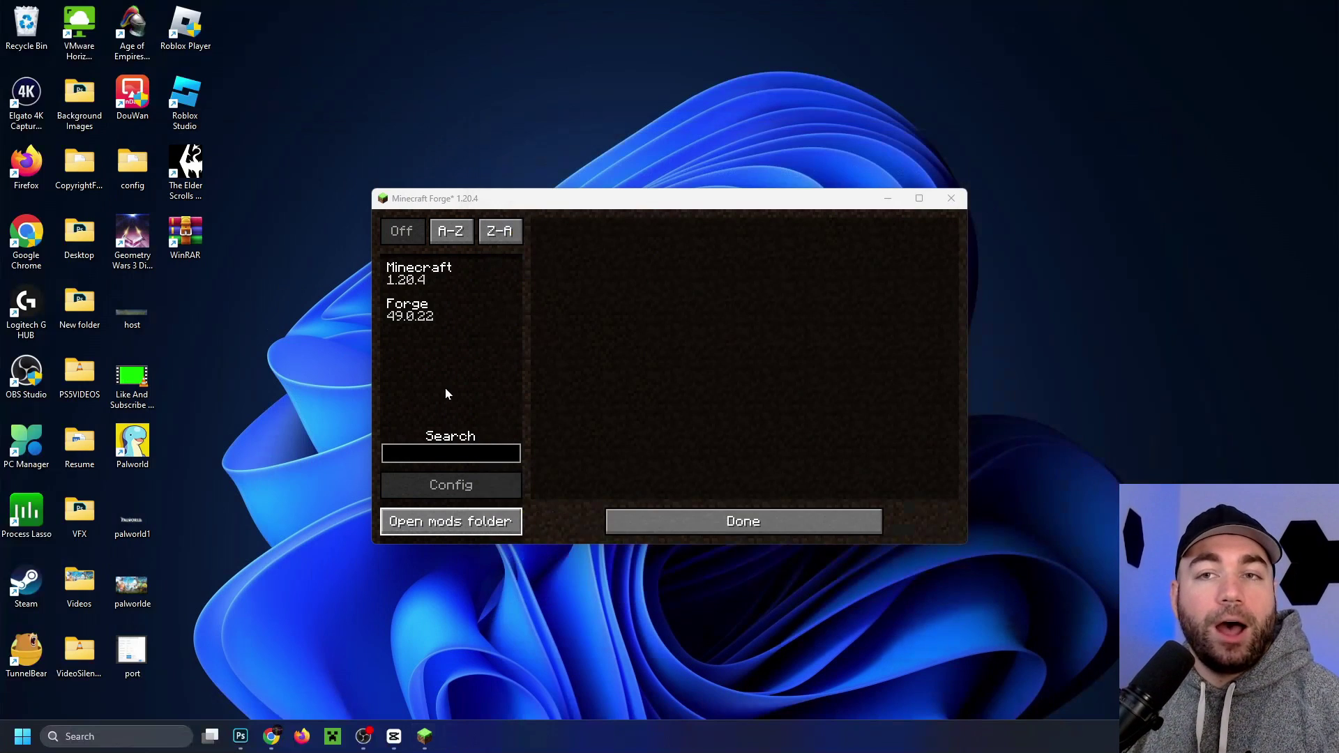
pyautogui.click(949, 200)
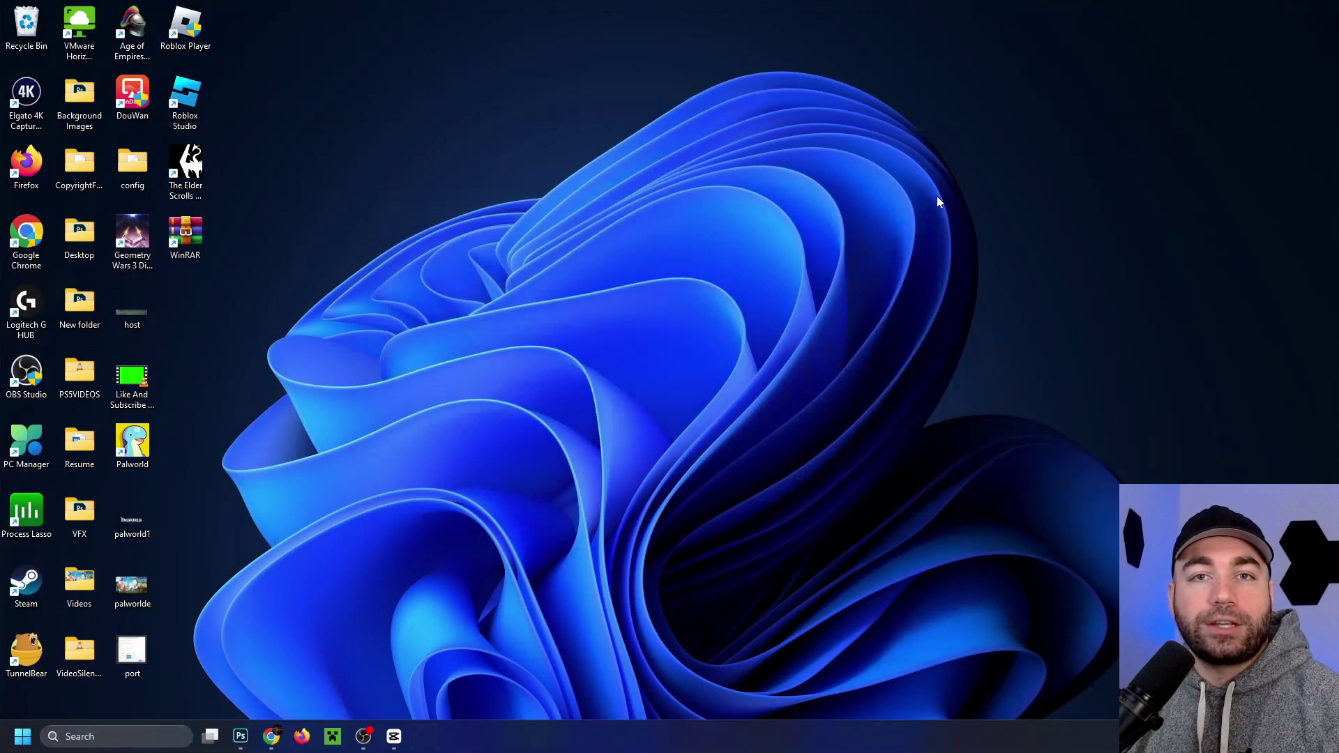
# Switch to the Minecraft Launcher, start the forge 1.20.4-forge-49.0.22 installation, and check the game's mods list for Journeymap.
pyautogui.click(334, 736)
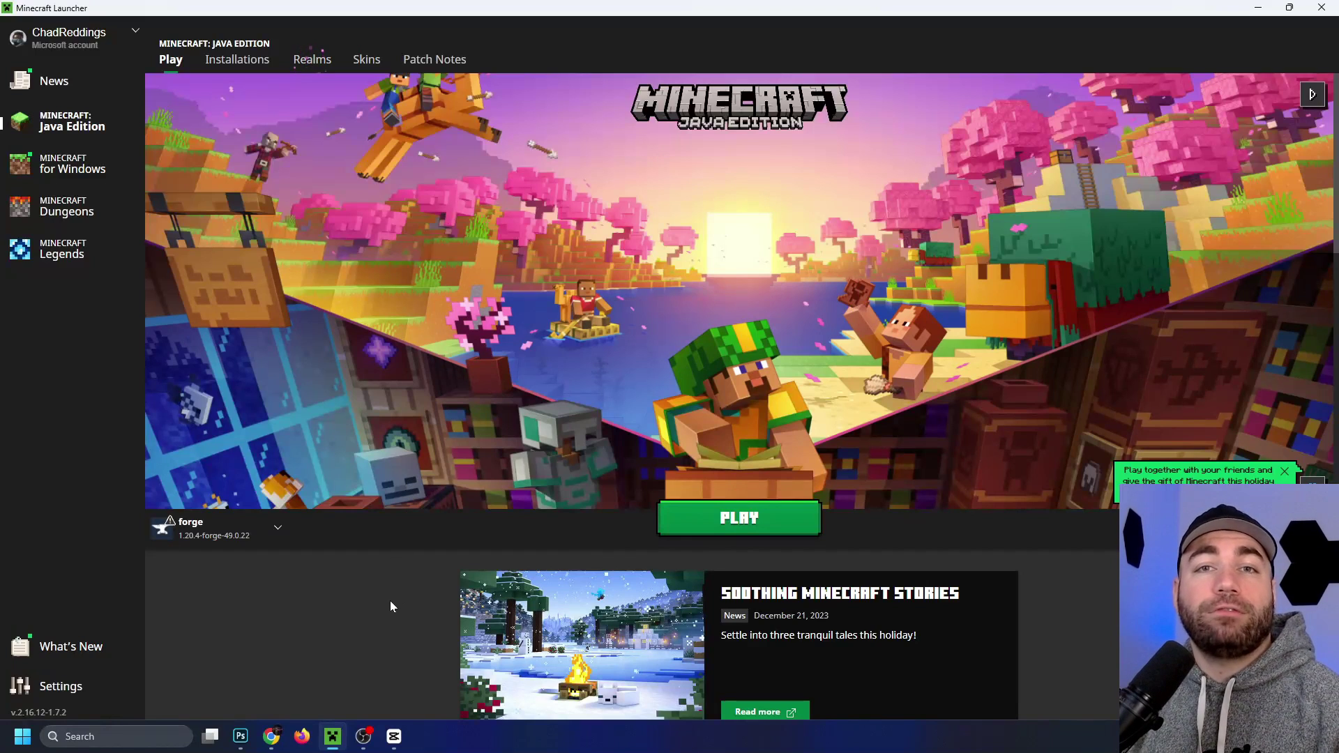
pyautogui.click(771, 528)
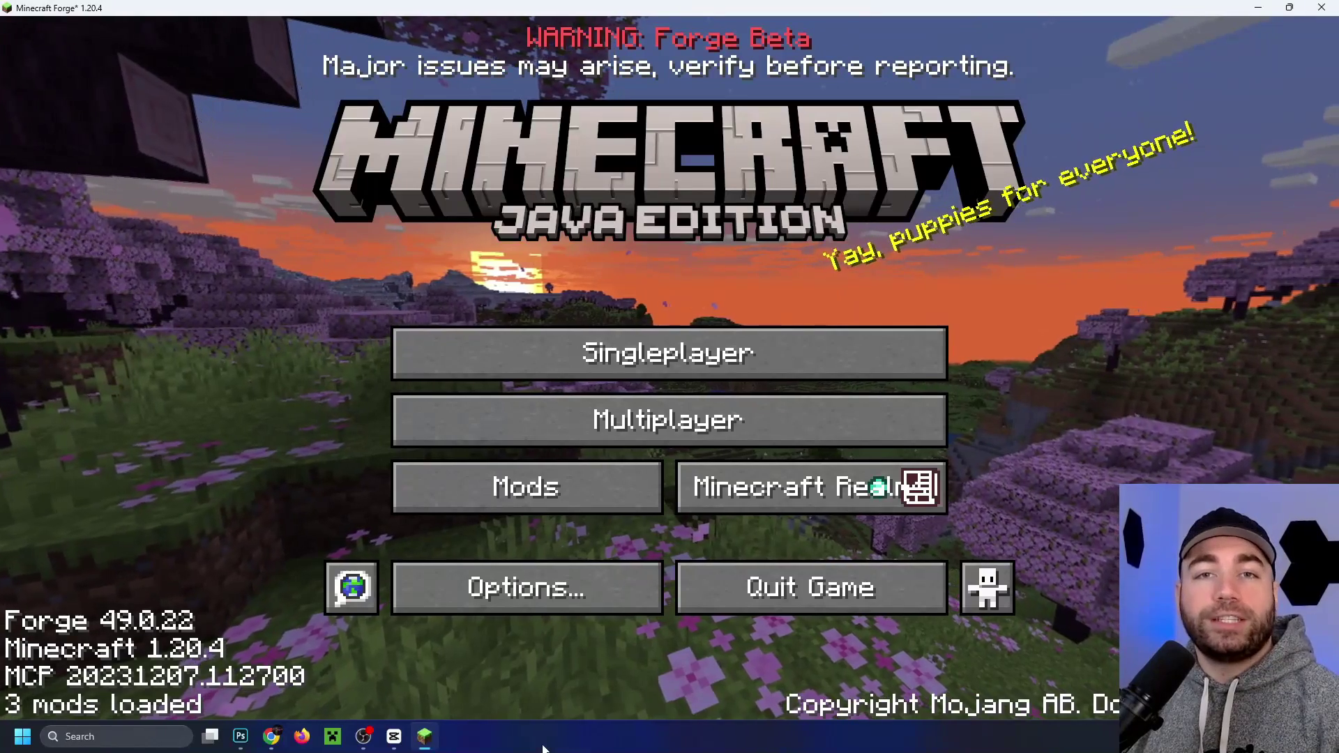
pyautogui.click(546, 488)
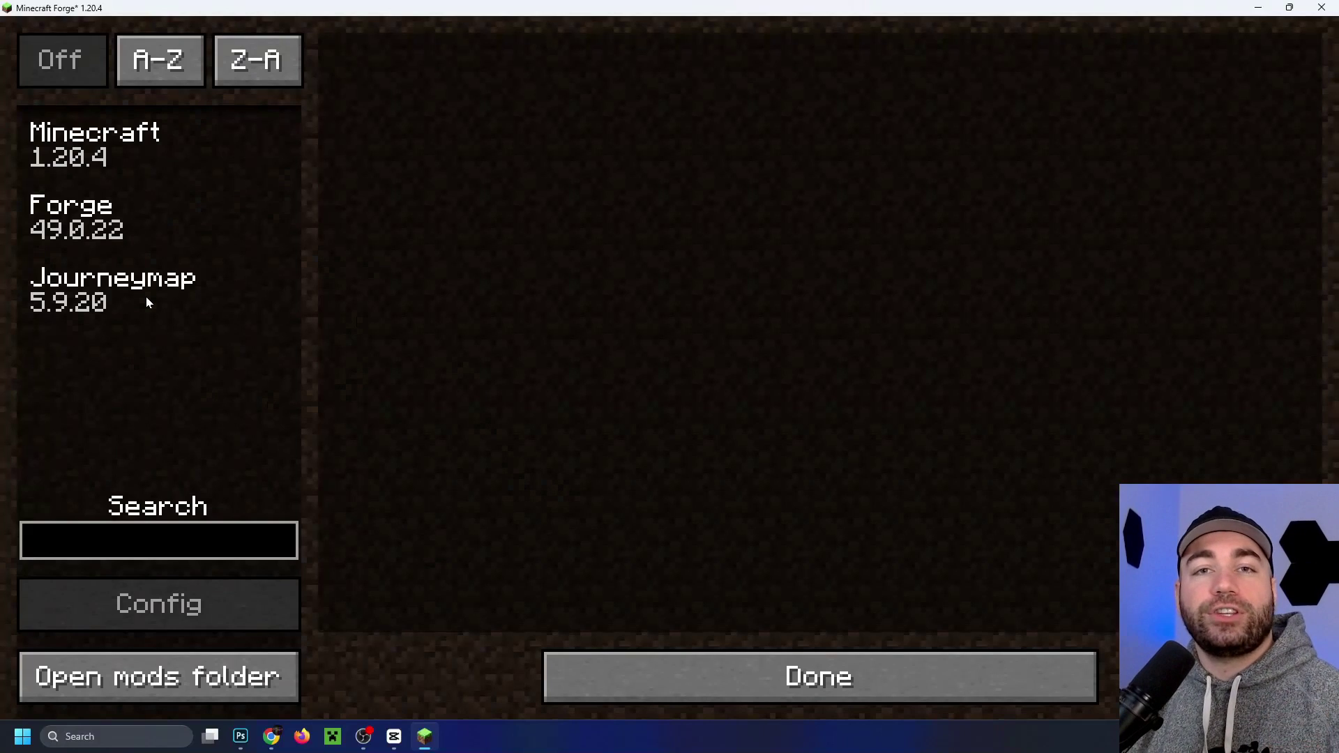
pyautogui.press('Escape')
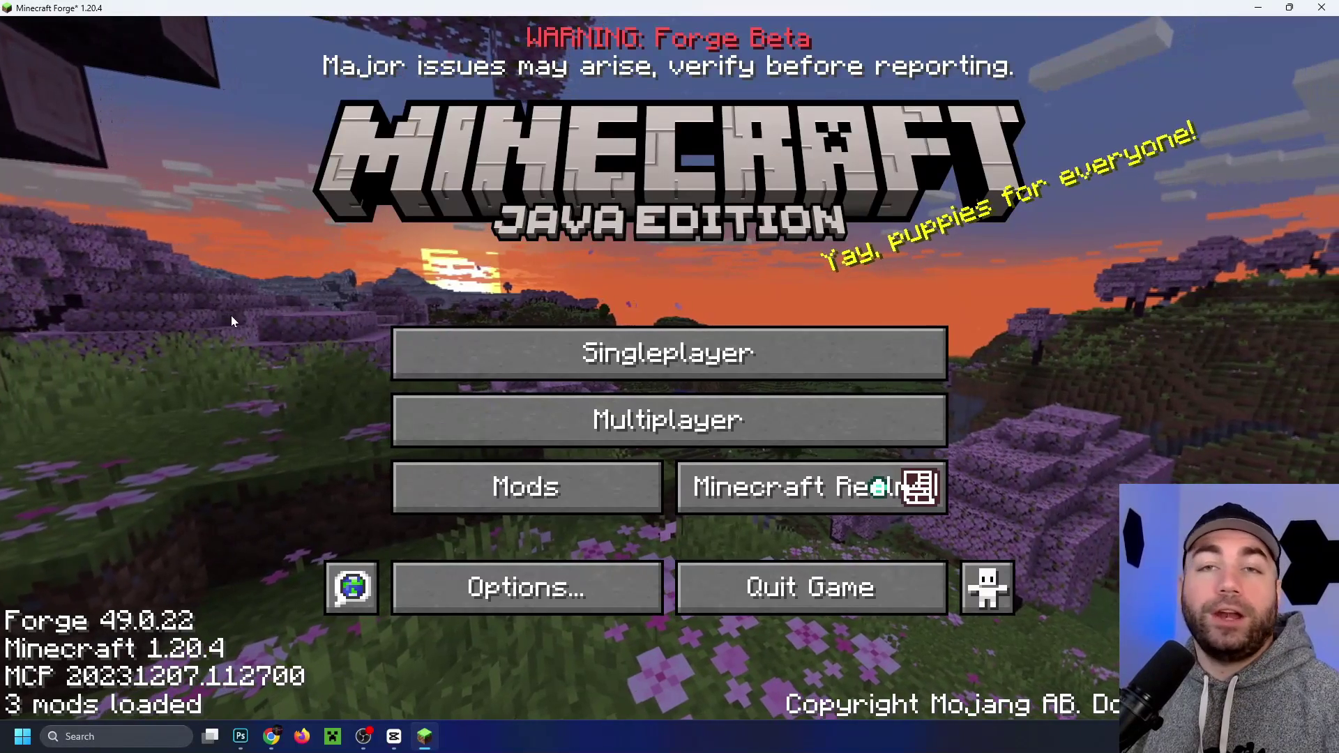
# Load the existing singleplayer survival world named New World.
pyautogui.click(491, 352)
pyautogui.click(345, 209)
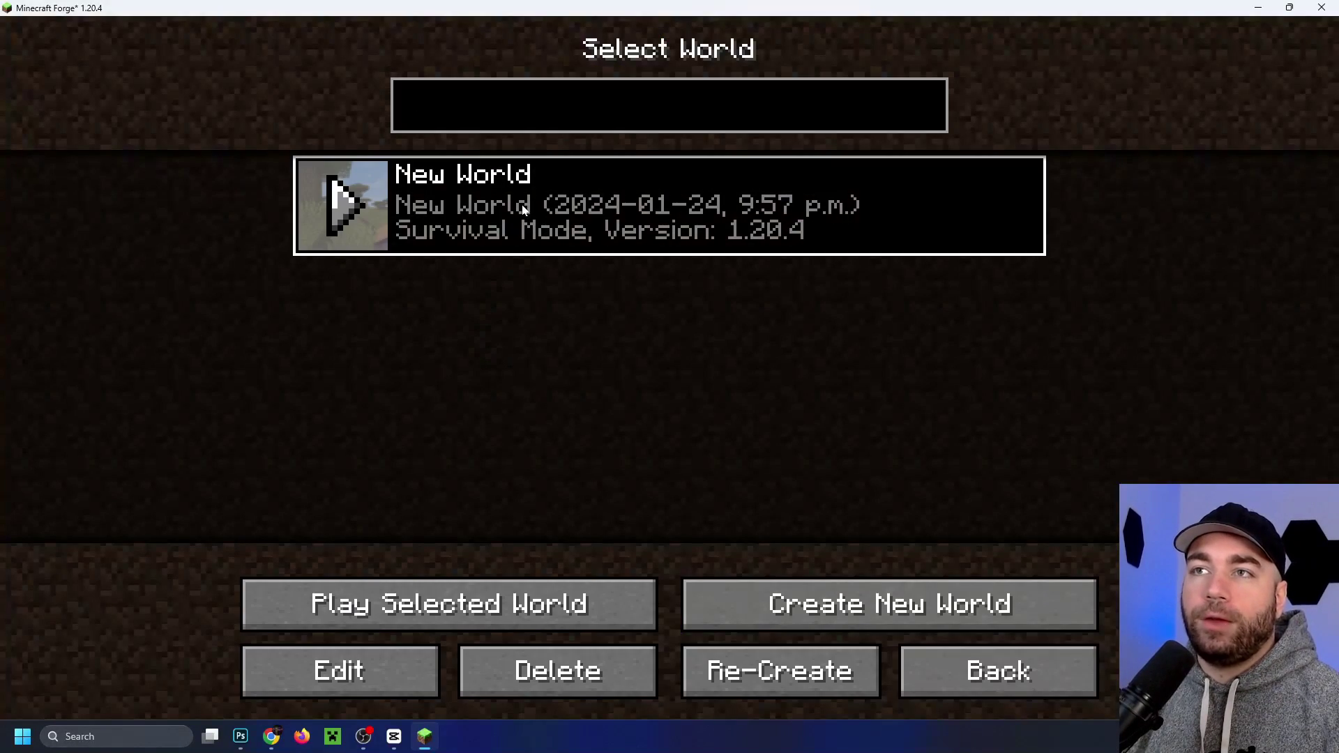
pyautogui.click(431, 593)
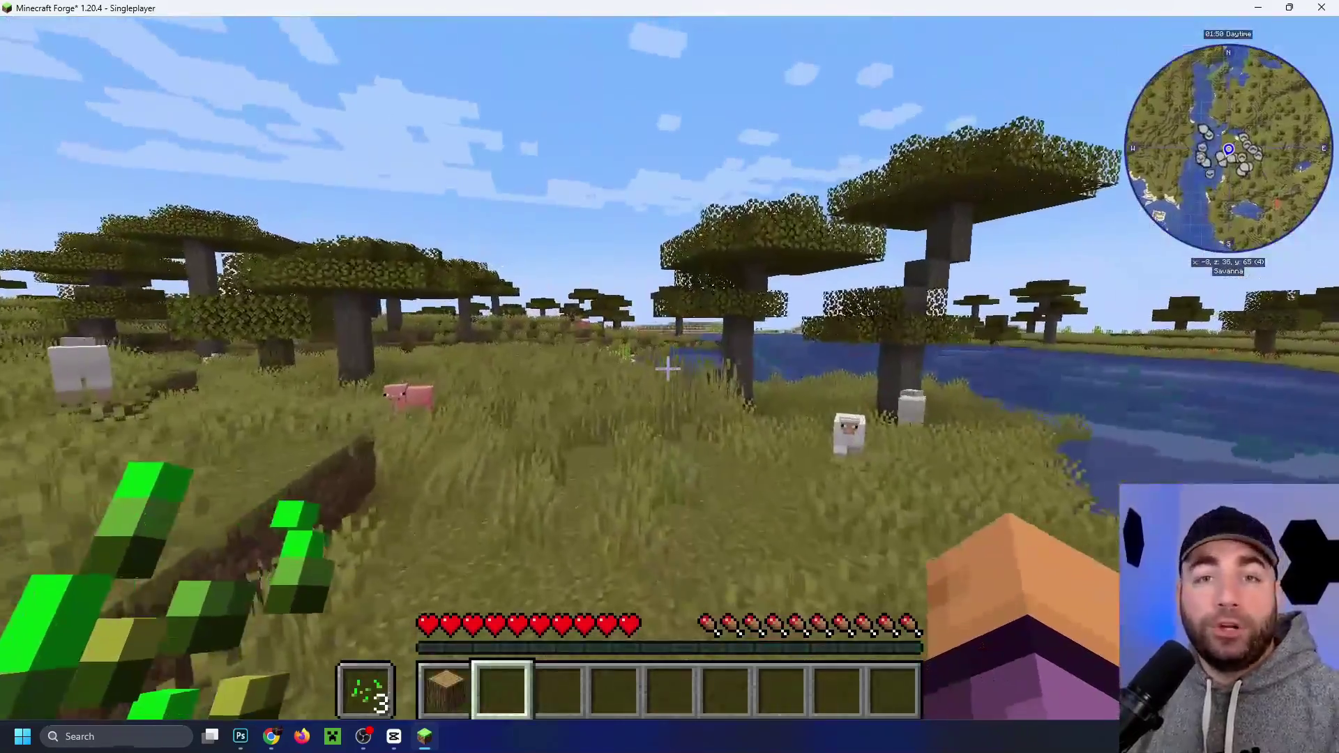